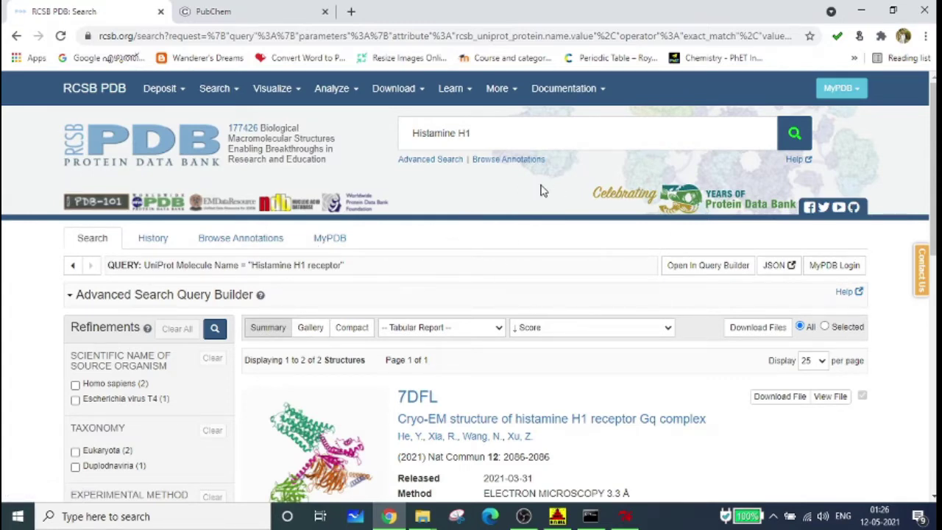
Step: Look through the Histamine H1 receptor search results and open the 3RZE structure entry
{"action": "scroll", "coordinate": [541, 190], "scroll_direction": "down", "scroll_amount": 6}
{"action": "scroll", "coordinate": [484, 221], "scroll_direction": "up", "scroll_amount": 4}
{"action": "scroll", "coordinate": [374, 234], "scroll_direction": "up", "scroll_amount": 3}
{"action": "scroll", "coordinate": [748, 149], "scroll_direction": "down", "scroll_amount": 4}
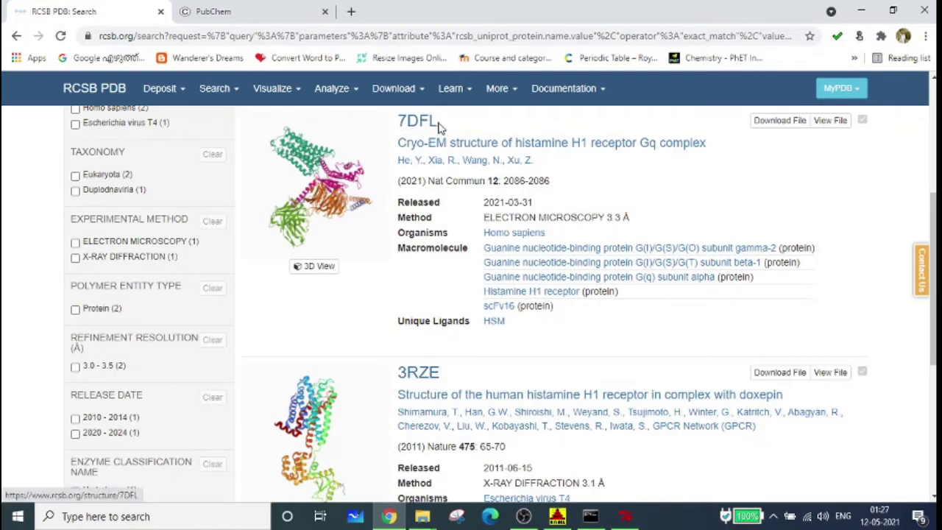
{"action": "left_click", "coordinate": [420, 374]}
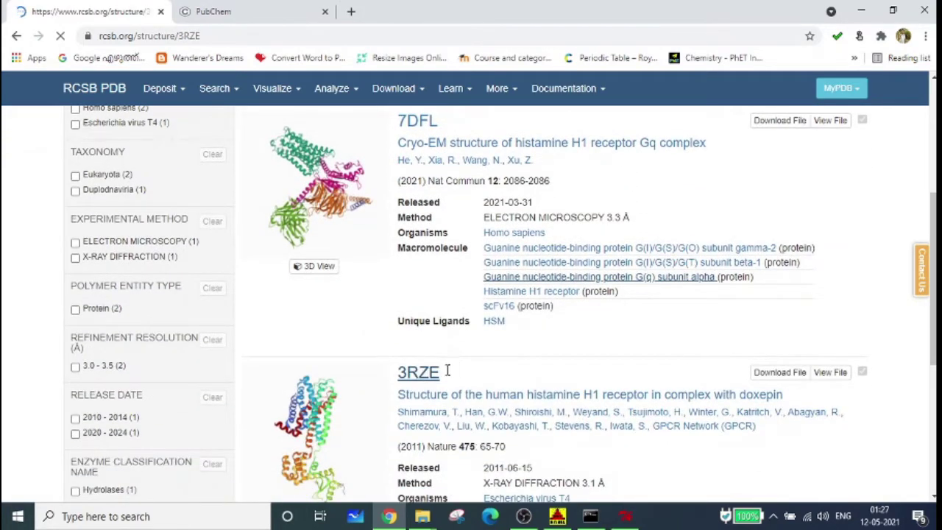
Step: Check the AutoDockTools workspace folder for the 3rze.pdb file, and view the download formats offered for the 3RZE entry
{"action": "mouse_move", "coordinate": [422, 517]}
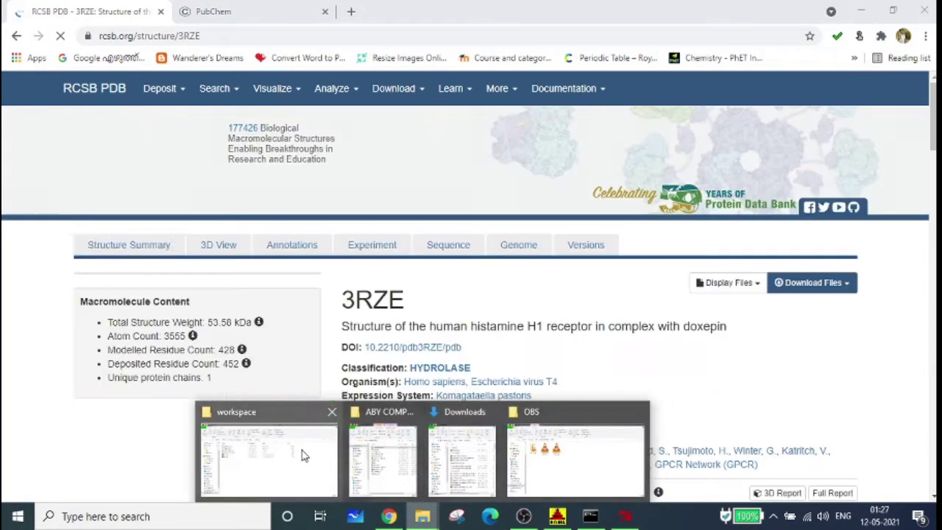
{"action": "left_click", "coordinate": [290, 450]}
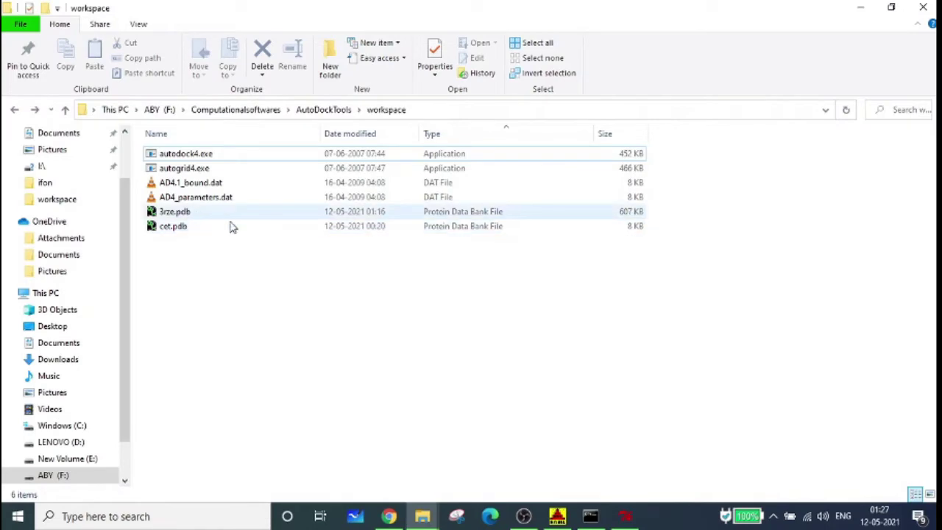
{"action": "left_click", "coordinate": [388, 516]}
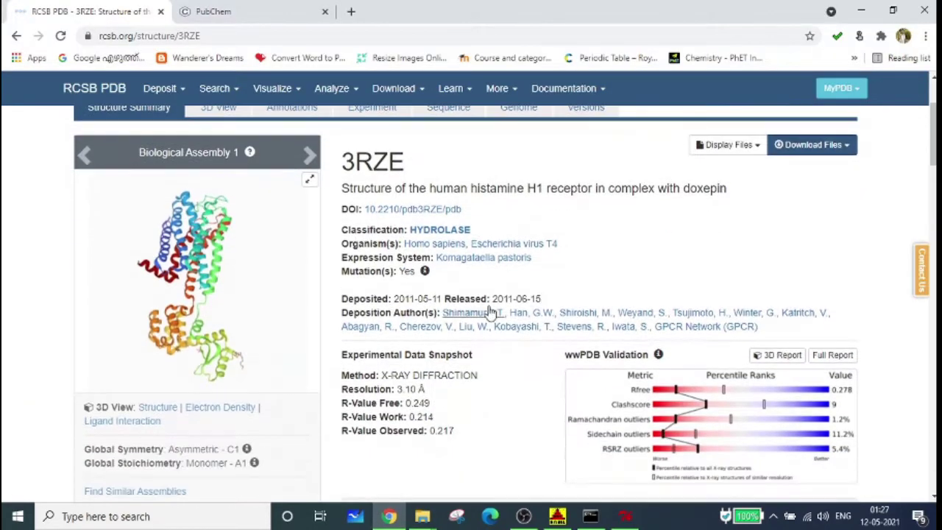
{"action": "scroll", "coordinate": [427, 254], "scroll_direction": "up", "scroll_amount": 2}
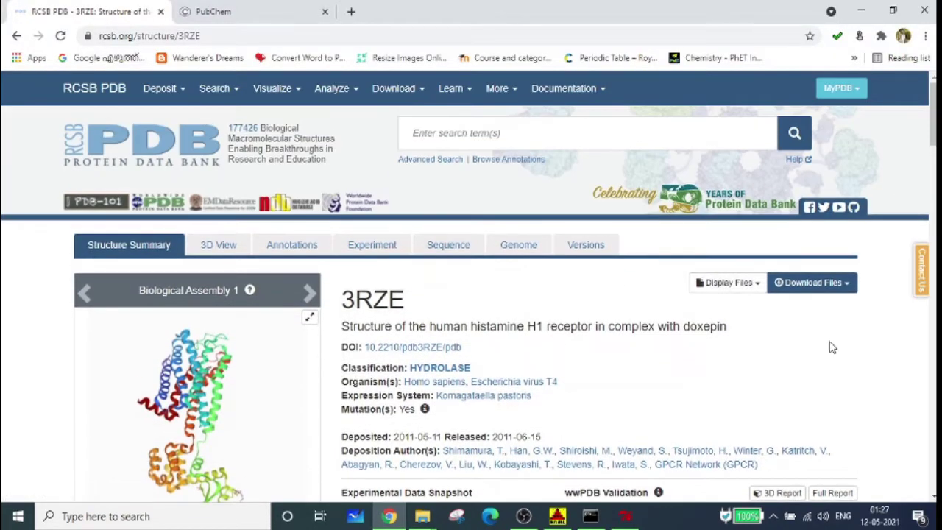
{"action": "left_click", "coordinate": [849, 290]}
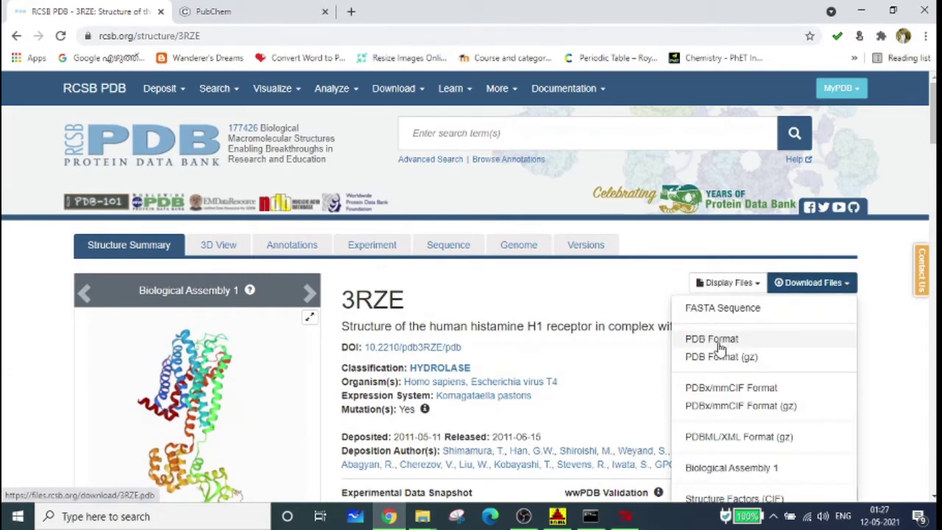
{"action": "left_click", "coordinate": [589, 372]}
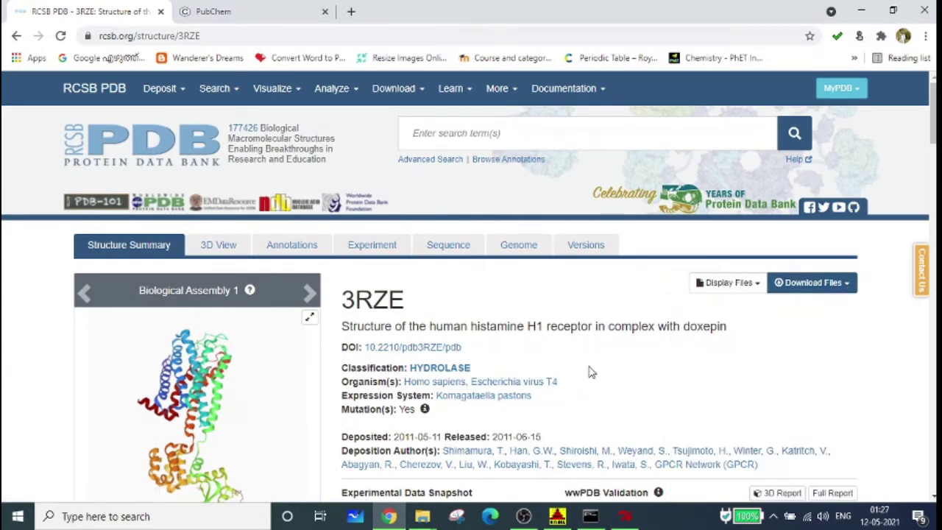
Step: Switch to AutoDockTools and read the molecule file 3rze.pdb from the workspace folder
{"action": "left_click", "coordinate": [625, 516]}
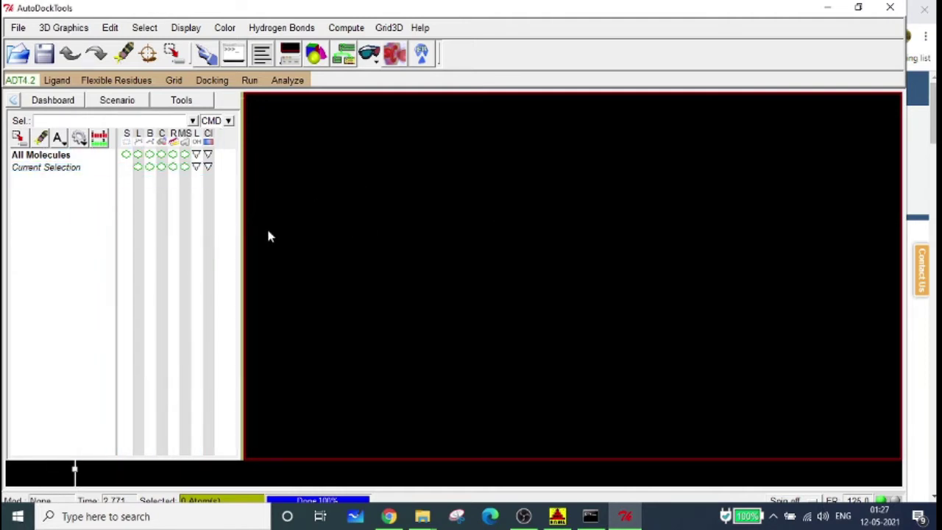
{"action": "right_click", "coordinate": [49, 156]}
{"action": "left_click", "coordinate": [76, 164]}
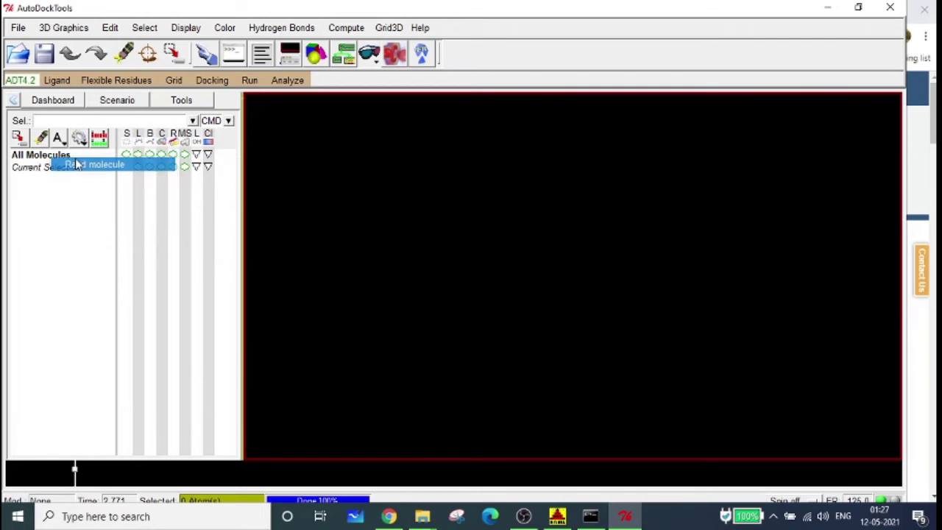
{"action": "left_click", "coordinate": [107, 86]}
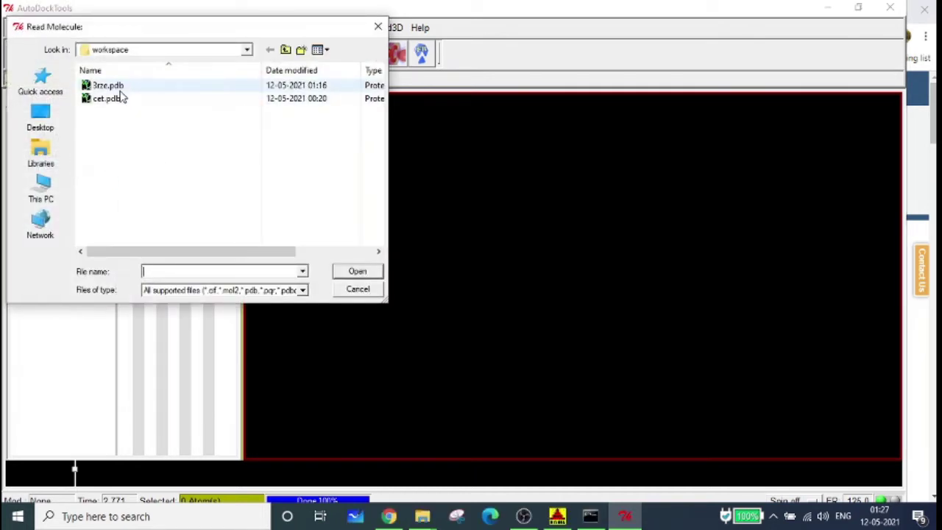
{"action": "left_click", "coordinate": [357, 271]}
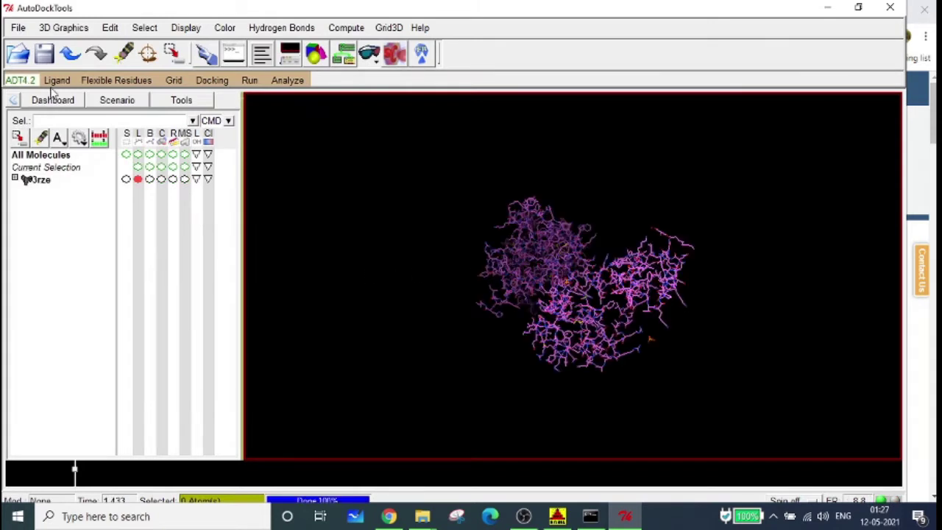
Step: Examine the 3rze structure in 3D and go through chain A's residue list, including the ligands and water molecules at its end
{"action": "left_click", "coordinate": [18, 29]}
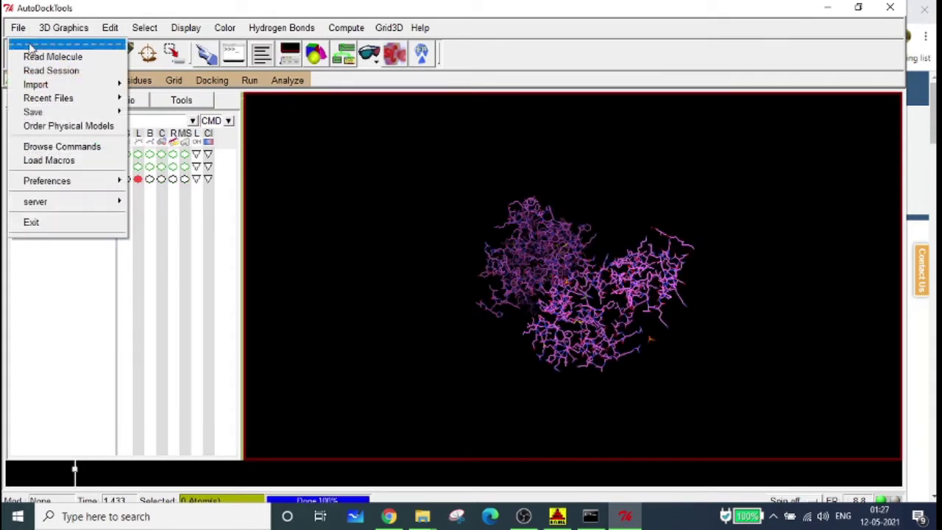
{"action": "left_click", "coordinate": [478, 235]}
{"action": "left_click_drag", "start_coordinate": [478, 236], "coordinate": [451, 307]}
{"action": "left_click_drag", "start_coordinate": [520, 274], "coordinate": [565, 184]}
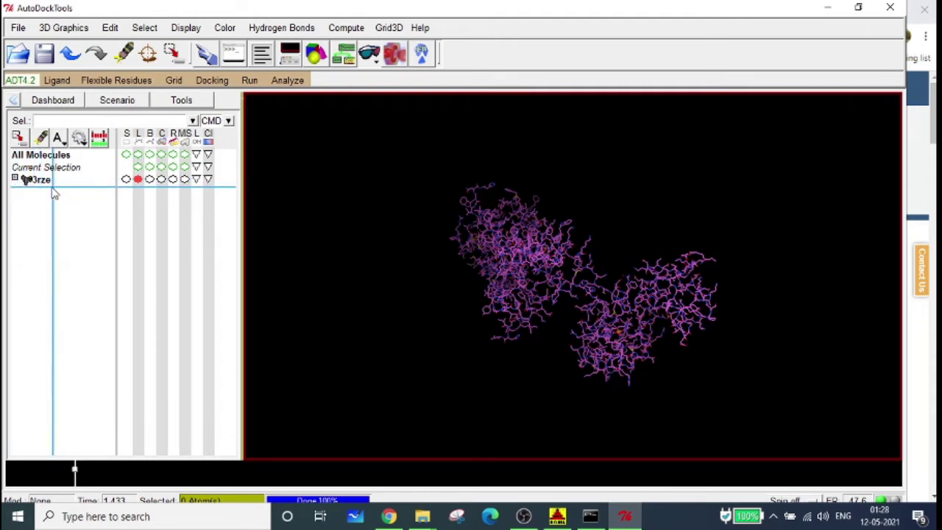
{"action": "left_click", "coordinate": [15, 178]}
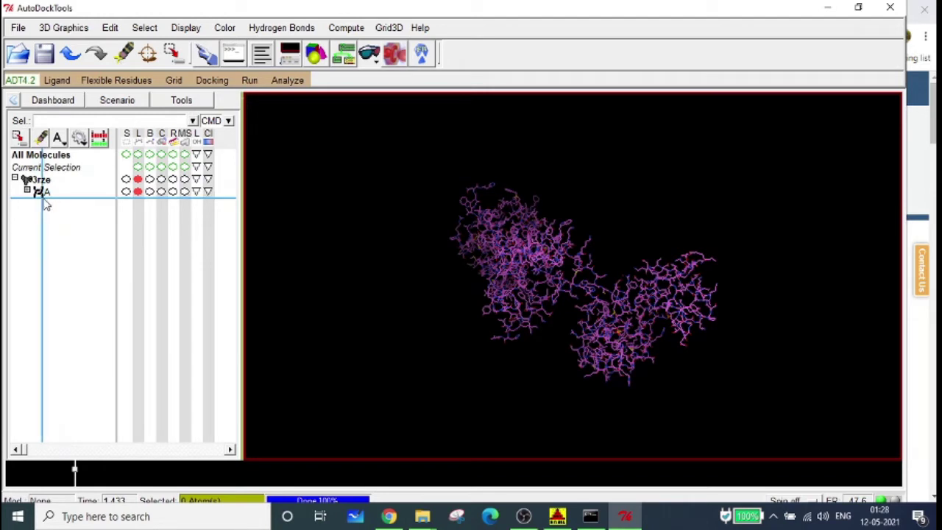
{"action": "left_click", "coordinate": [27, 190]}
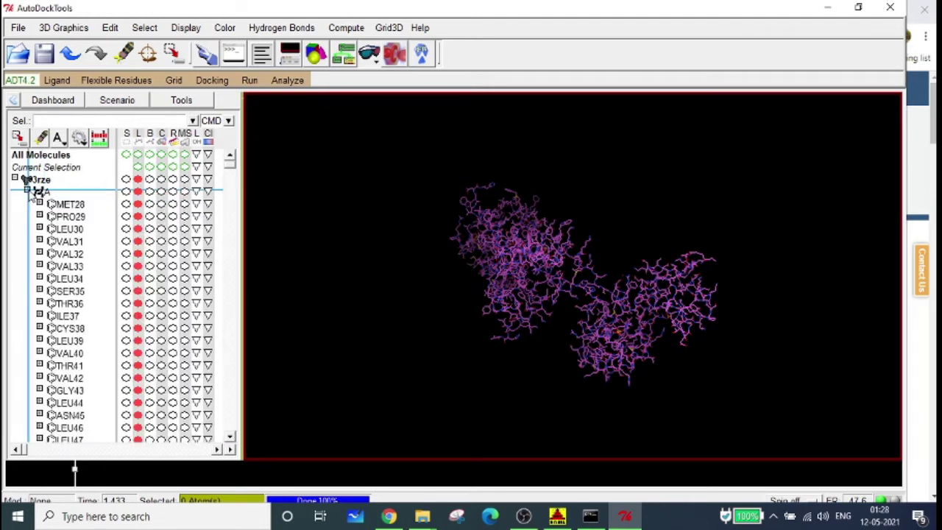
{"action": "scroll", "coordinate": [83, 240], "scroll_direction": "down", "scroll_amount": 1}
{"action": "scroll", "coordinate": [83, 240], "scroll_direction": "down", "scroll_amount": 3}
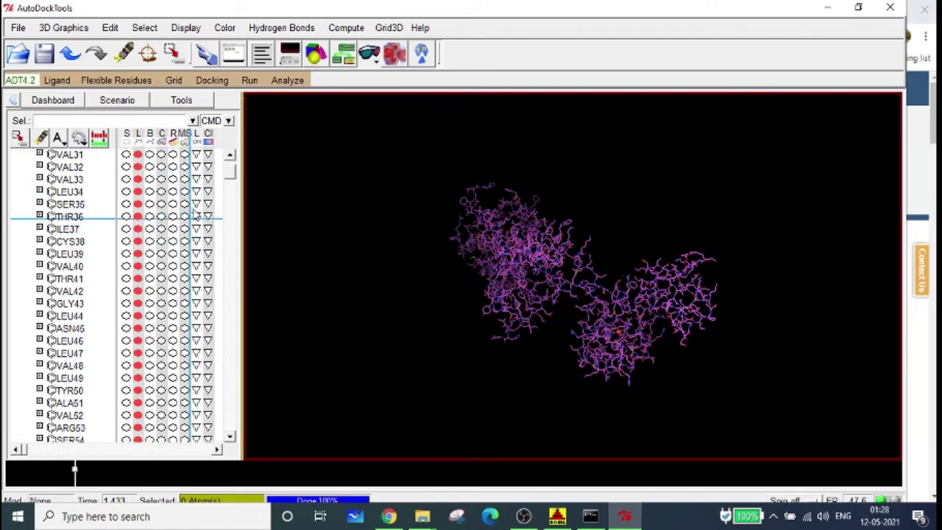
{"action": "scroll", "coordinate": [140, 252], "scroll_direction": "up", "scroll_amount": 2}
{"action": "left_click_drag", "start_coordinate": [229, 175], "coordinate": [230, 453]}
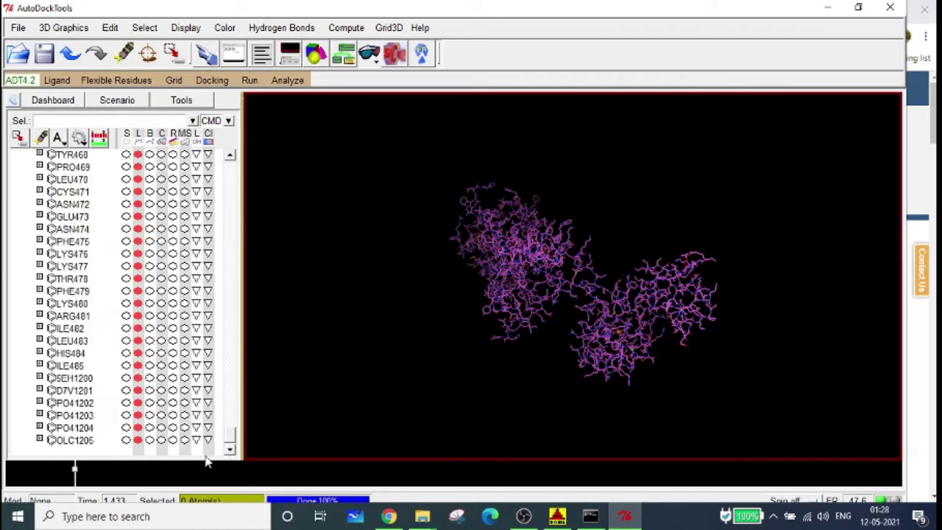
{"action": "scroll", "coordinate": [74, 434], "scroll_direction": "down", "scroll_amount": 2}
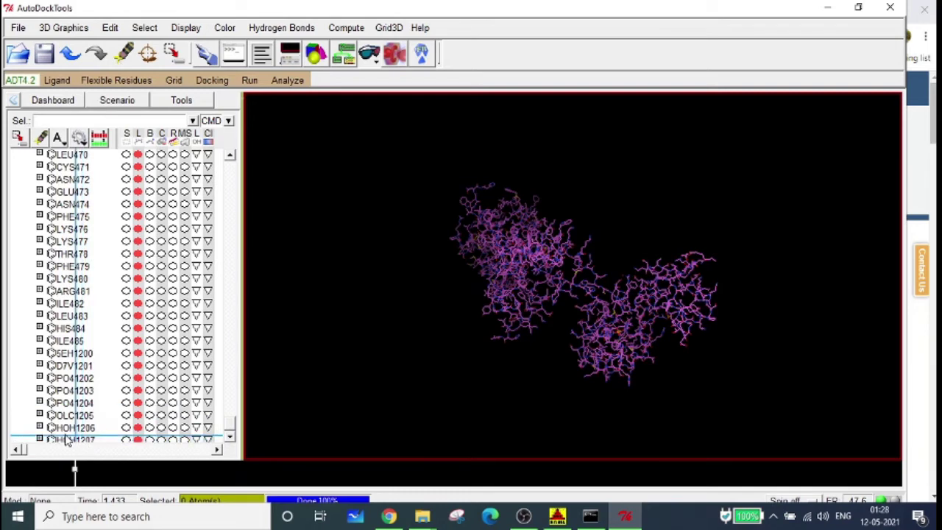
{"action": "left_click_drag", "start_coordinate": [230, 425], "coordinate": [234, 172]}
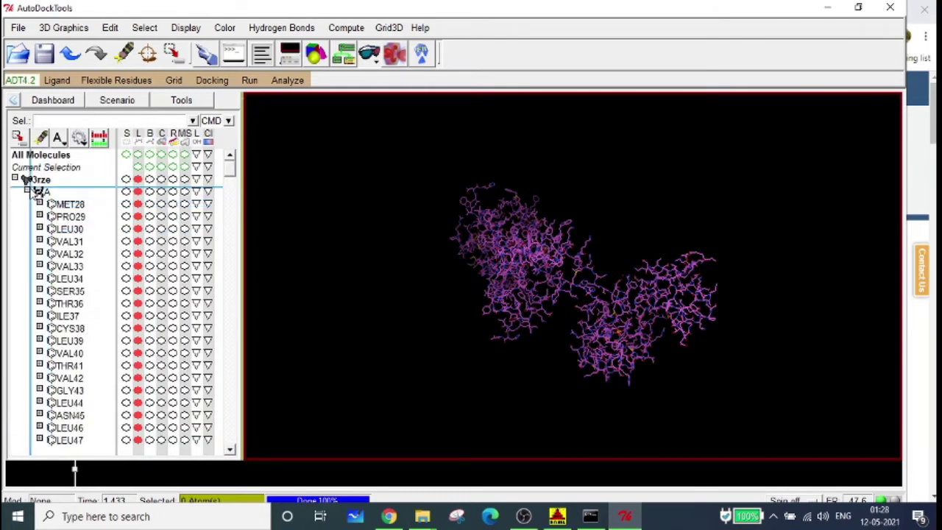
{"action": "left_click", "coordinate": [28, 190]}
Step: Delete the water molecules from the 3rze receptor
{"action": "left_click_drag", "start_coordinate": [555, 285], "coordinate": [470, 232]}
{"action": "left_click_drag", "start_coordinate": [548, 238], "coordinate": [585, 298]}
{"action": "middle_click_drag", "start_coordinate": [586, 299], "coordinate": [766, 329]}
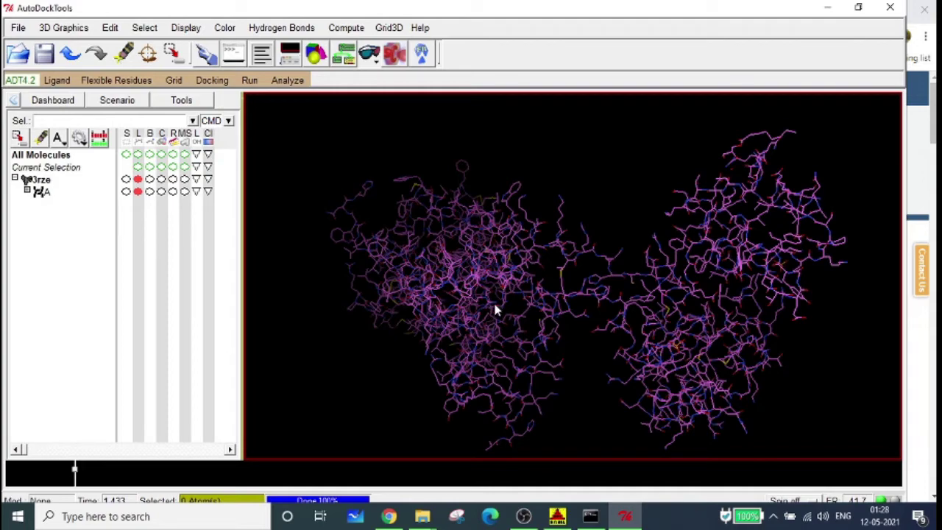
{"action": "left_click_drag", "start_coordinate": [562, 308], "coordinate": [638, 312]}
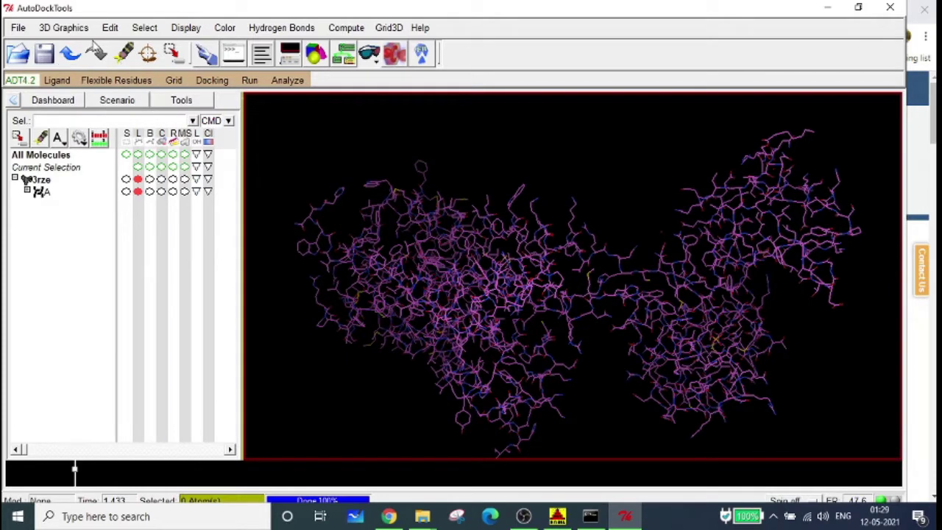
{"action": "left_click", "coordinate": [108, 28]}
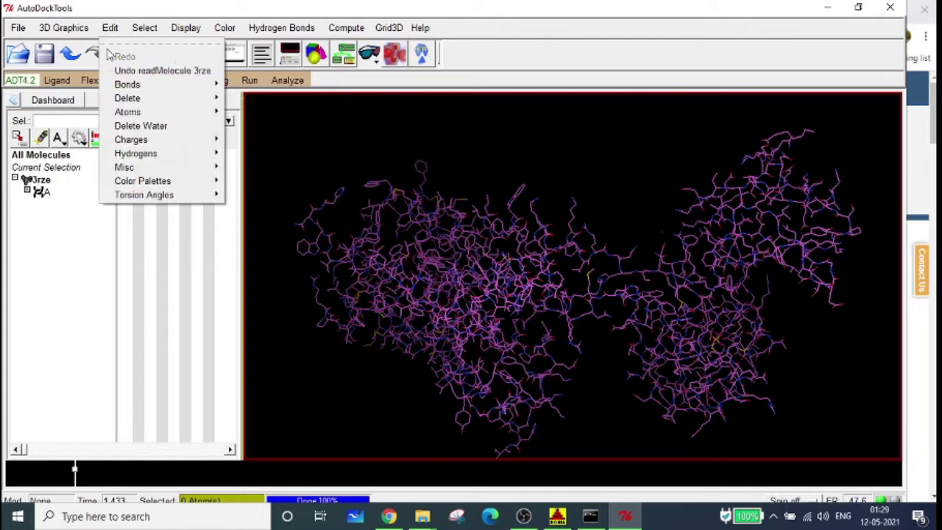
{"action": "left_click", "coordinate": [164, 128]}
{"action": "middle_click_drag", "start_coordinate": [601, 273], "coordinate": [636, 280]}
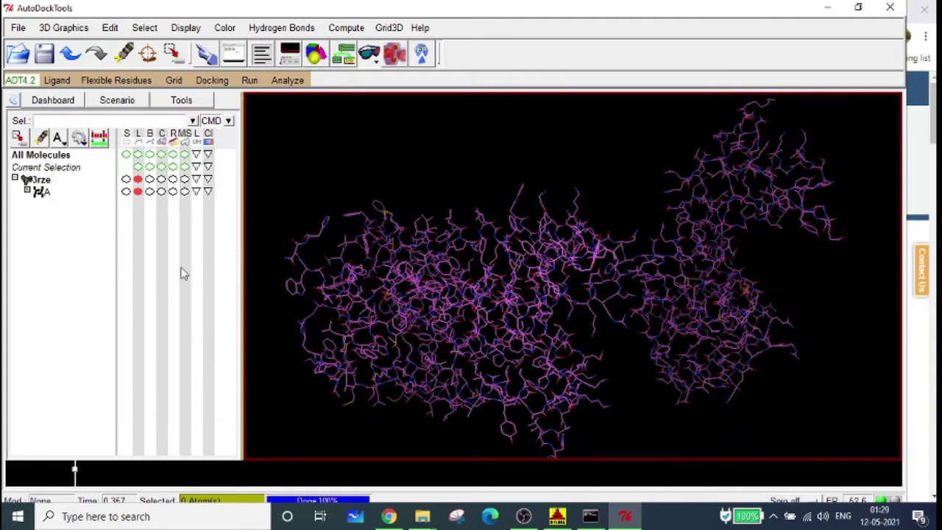
Step: Check the end of chain A's residue list for remaining waters and non-protein groups
{"action": "left_click", "coordinate": [27, 190]}
{"action": "left_click_drag", "start_coordinate": [229, 177], "coordinate": [227, 450]}
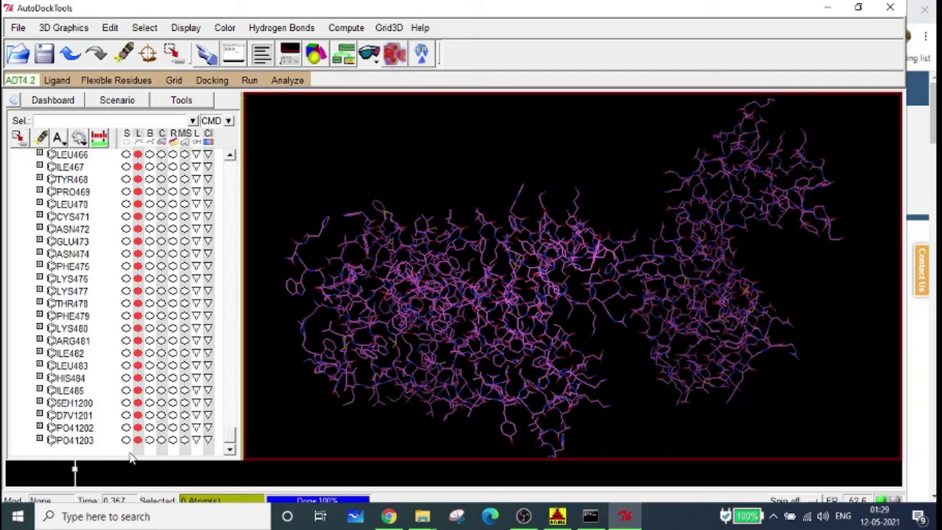
{"action": "scroll", "coordinate": [96, 441], "scroll_direction": "down", "scroll_amount": 2}
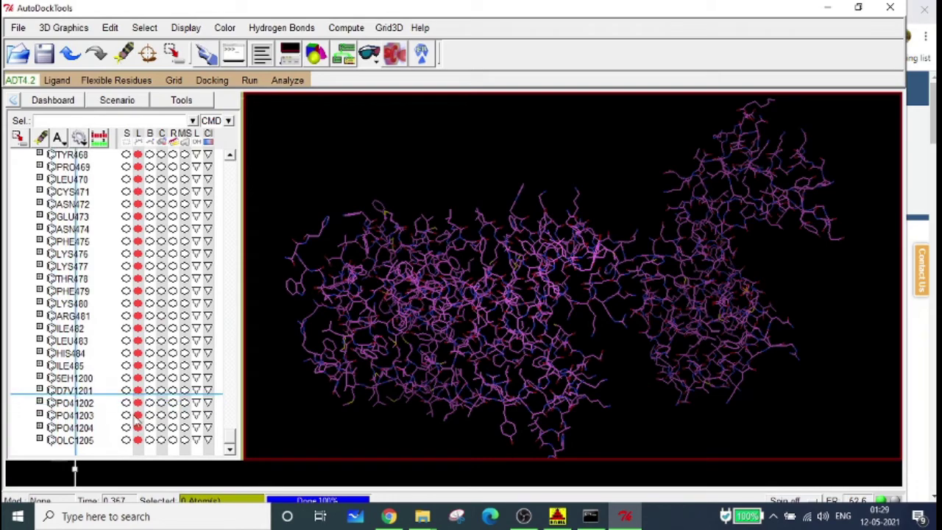
{"action": "left_click_drag", "start_coordinate": [234, 438], "coordinate": [238, 158]}
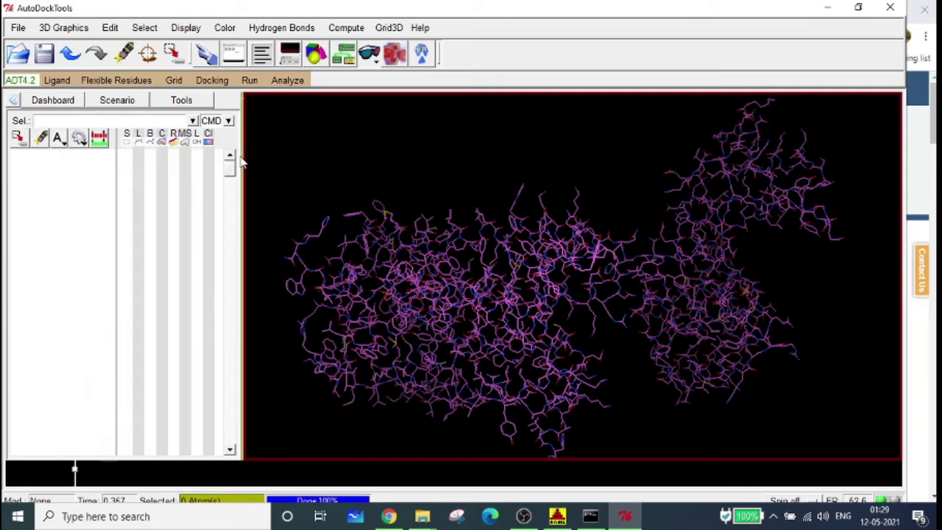
{"action": "left_click", "coordinate": [27, 191]}
{"action": "left_click_drag", "start_coordinate": [661, 351], "coordinate": [541, 388]}
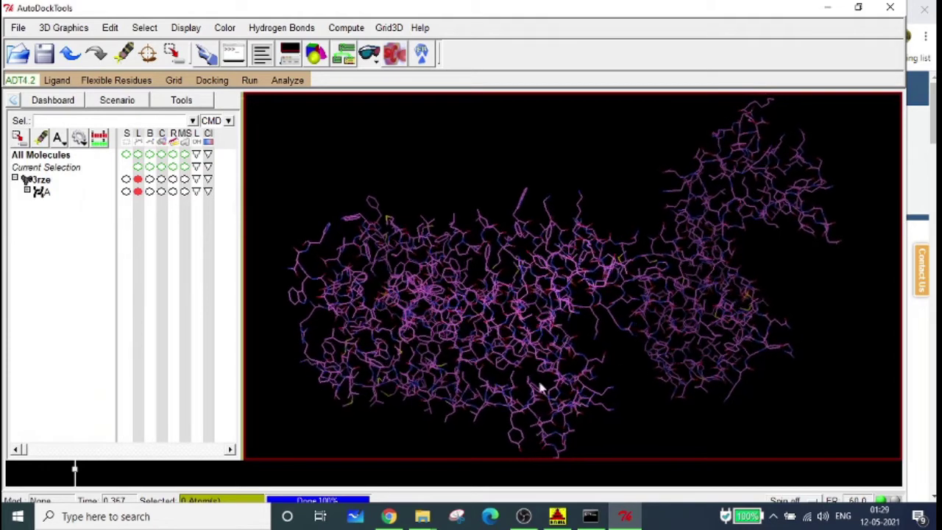
Step: Switch to the browser and review 3RZE's RCSB PDB entry, covering experimental data, literature and macromolecule chains, comparing the chains with the structure in AutoDockTools
{"action": "left_click", "coordinate": [390, 516]}
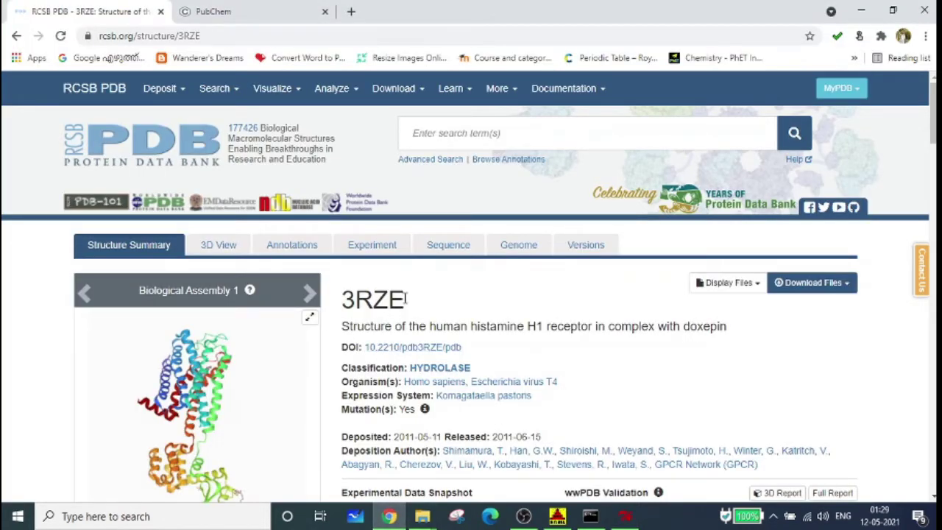
{"action": "scroll", "coordinate": [530, 307], "scroll_direction": "down", "scroll_amount": 3}
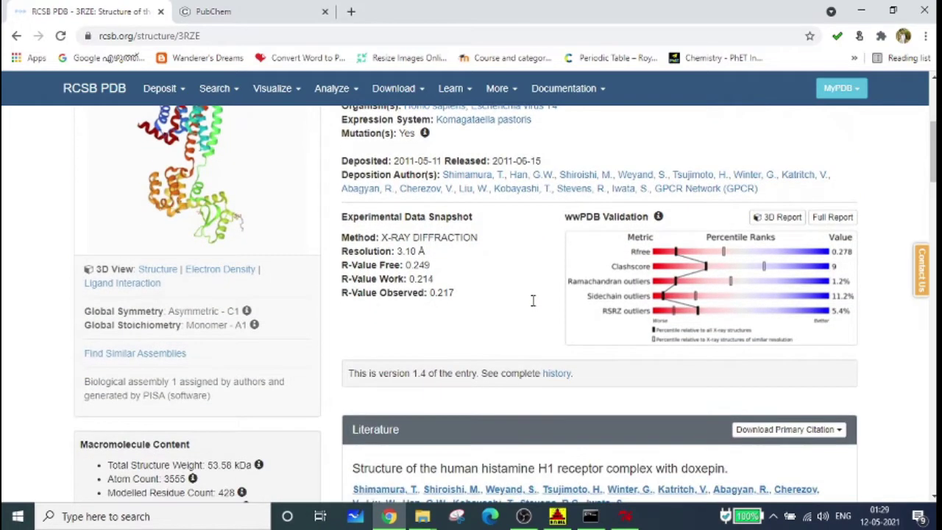
{"action": "scroll", "coordinate": [530, 307], "scroll_direction": "up", "scroll_amount": 1}
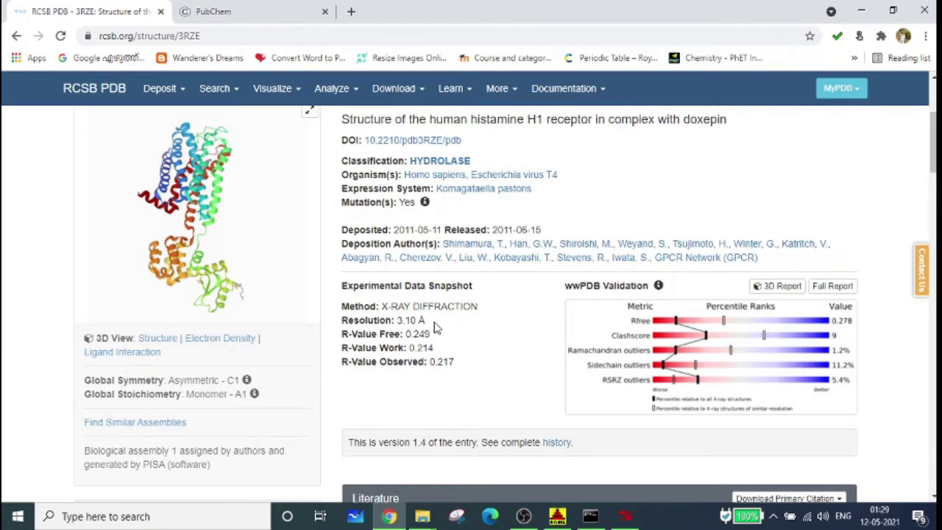
{"action": "scroll", "coordinate": [282, 333], "scroll_direction": "down", "scroll_amount": 2}
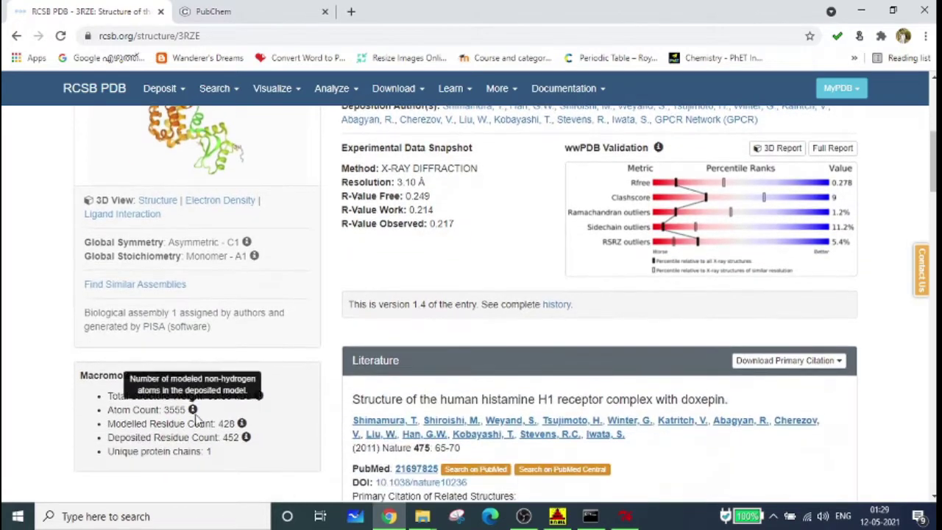
{"action": "scroll", "coordinate": [557, 268], "scroll_direction": "down", "scroll_amount": 3}
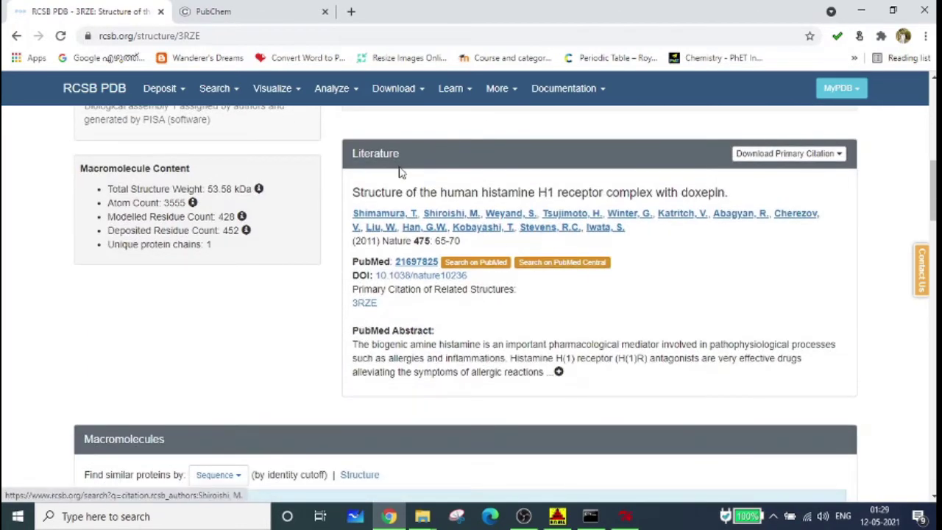
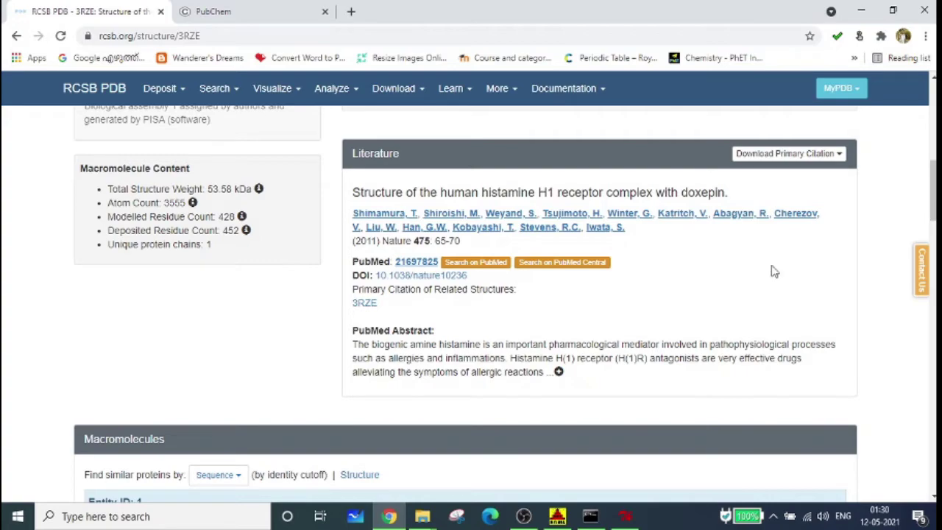
{"action": "scroll", "coordinate": [648, 278], "scroll_direction": "down", "scroll_amount": 3}
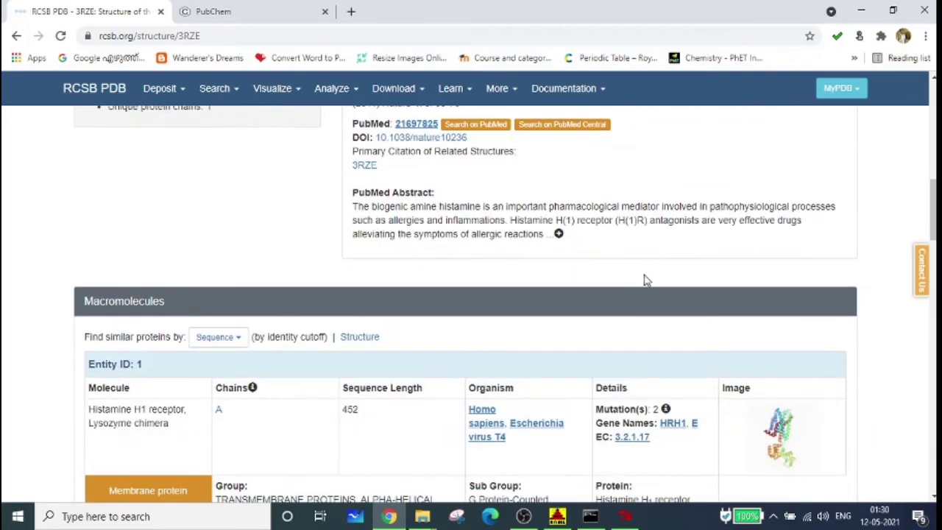
{"action": "scroll", "coordinate": [351, 278], "scroll_direction": "up", "scroll_amount": 10}
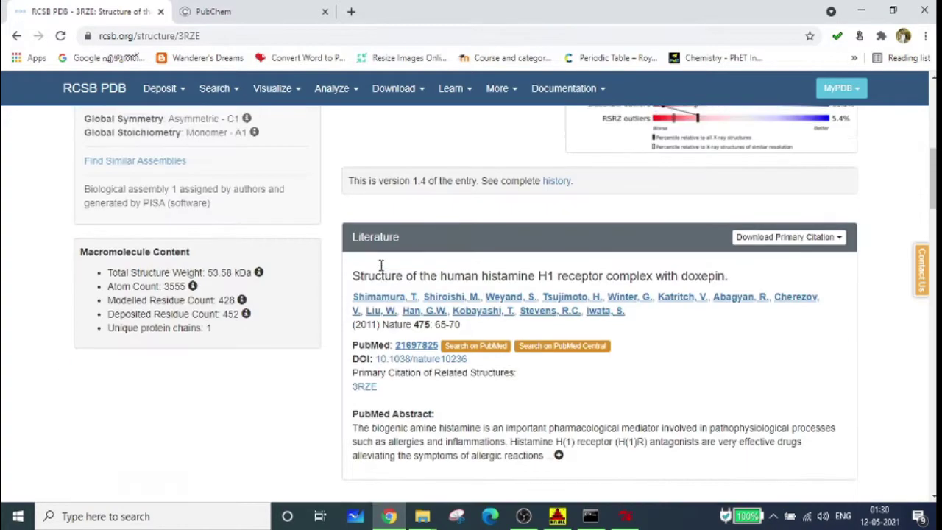
{"action": "scroll", "coordinate": [344, 324], "scroll_direction": "down", "scroll_amount": 10}
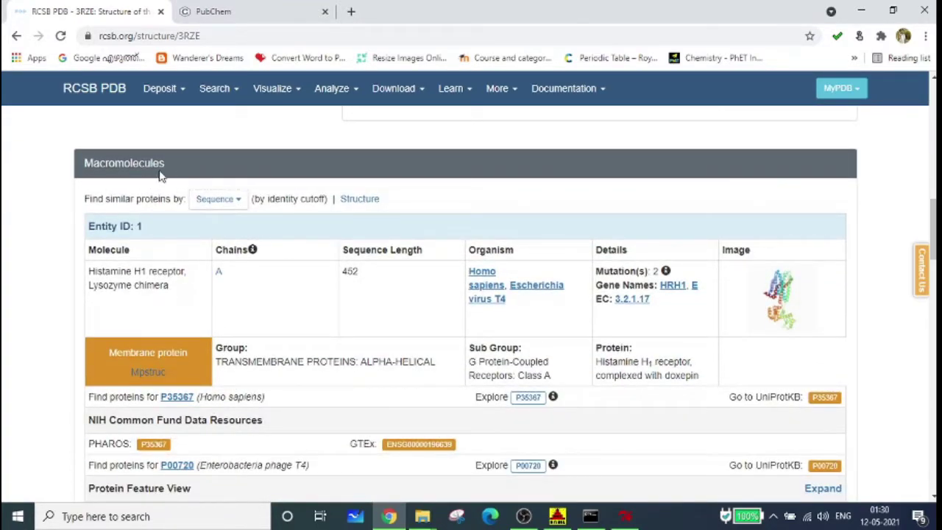
{"action": "scroll", "coordinate": [161, 175], "scroll_direction": "down", "scroll_amount": 1}
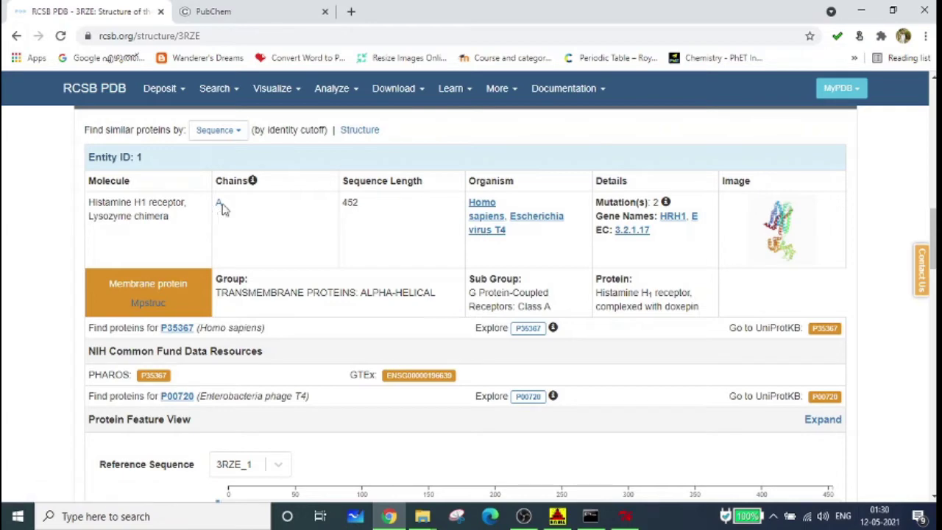
{"action": "left_click", "coordinate": [625, 516]}
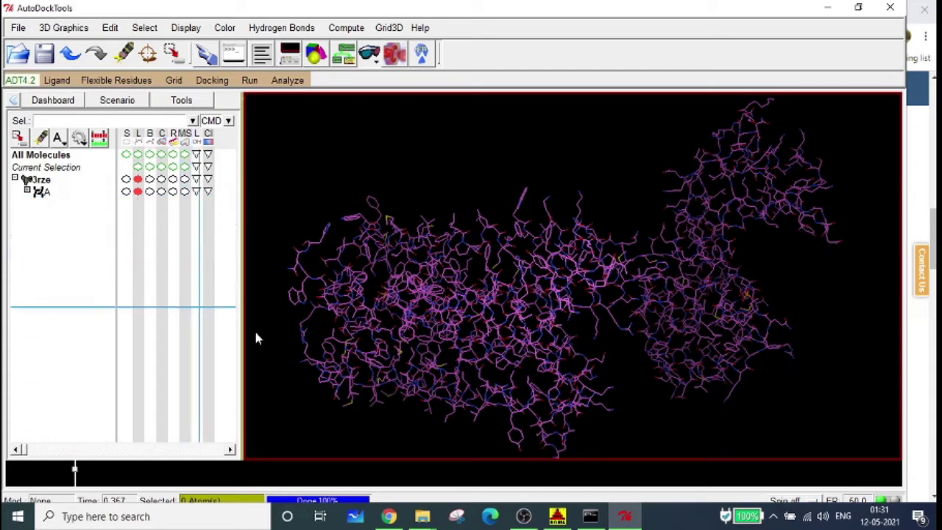
{"action": "left_click", "coordinate": [389, 516]}
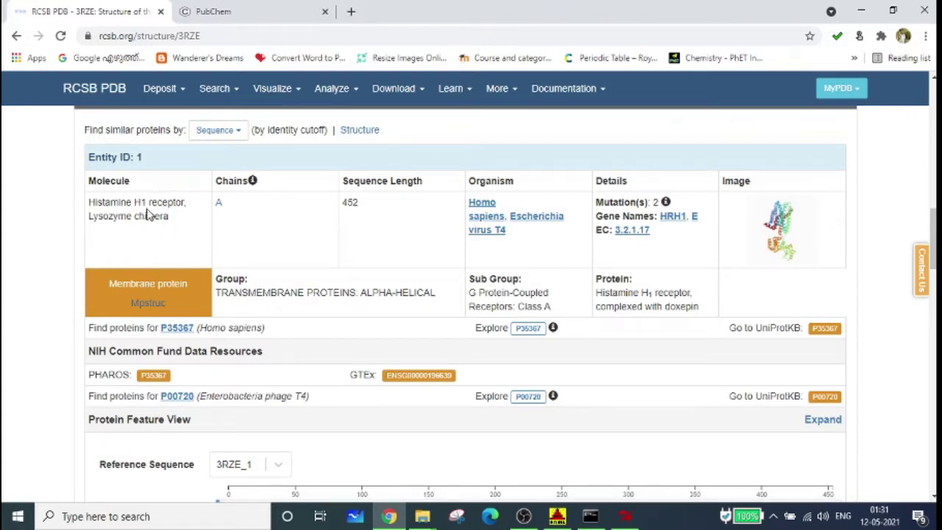
Step: Review the Small Molecules section of the 3RZE entry, reading each ligand's ID, name and 2D diagram against the loaded structure
{"action": "scroll", "coordinate": [290, 248], "scroll_direction": "down", "scroll_amount": 2}
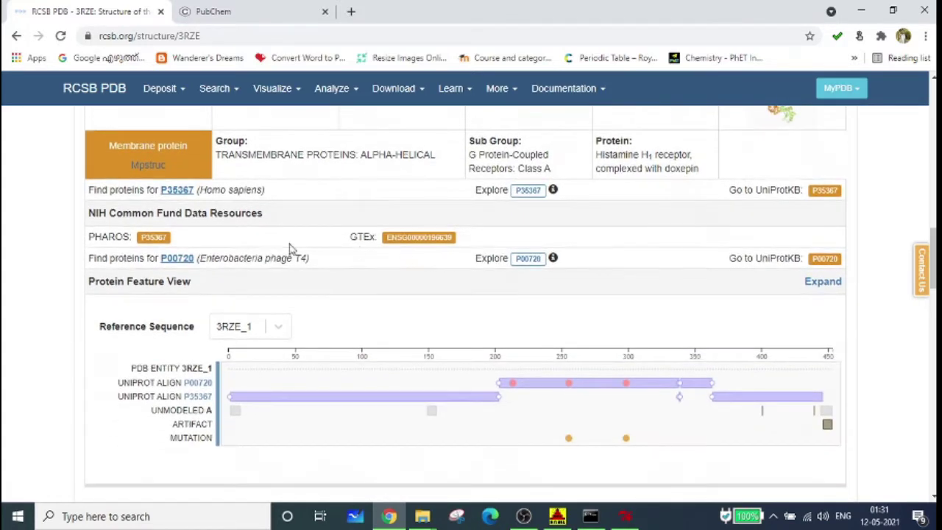
{"action": "scroll", "coordinate": [289, 248], "scroll_direction": "down", "scroll_amount": 5}
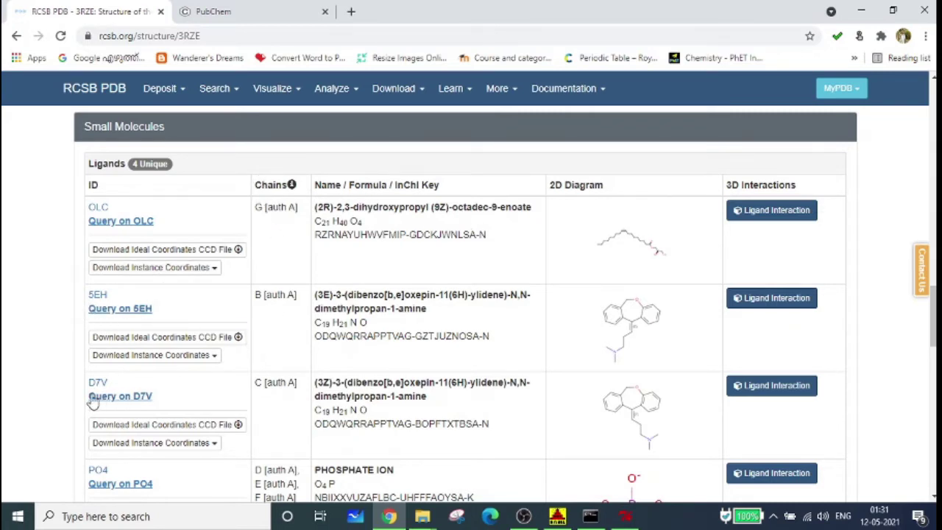
{"action": "scroll", "coordinate": [259, 390], "scroll_direction": "down", "scroll_amount": 1}
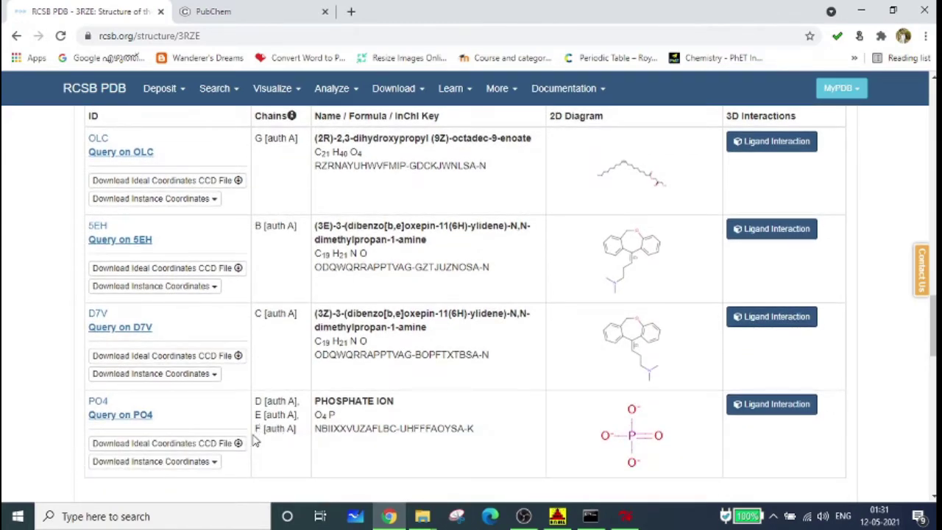
{"action": "scroll", "coordinate": [755, 338], "scroll_direction": "up", "scroll_amount": 1}
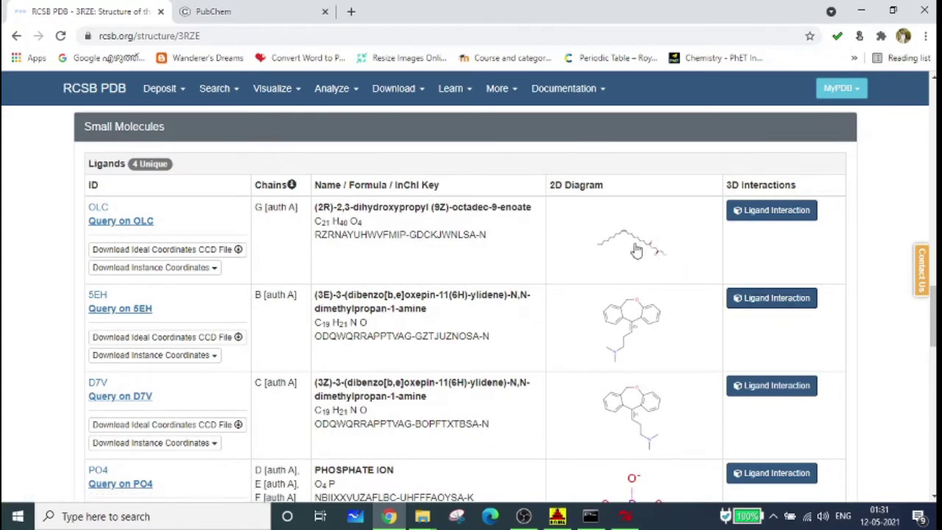
{"action": "scroll", "coordinate": [600, 250], "scroll_direction": "down", "scroll_amount": 2}
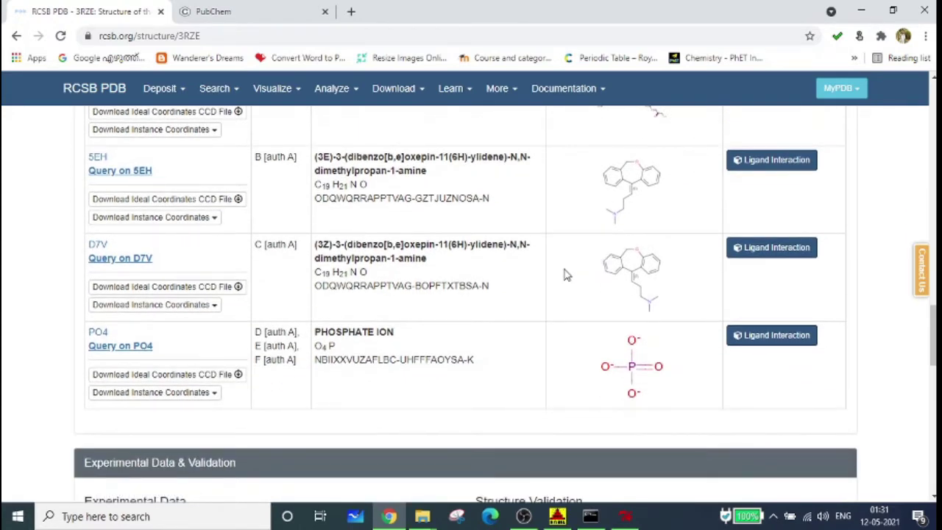
{"action": "scroll", "coordinate": [726, 309], "scroll_direction": "up", "scroll_amount": 2}
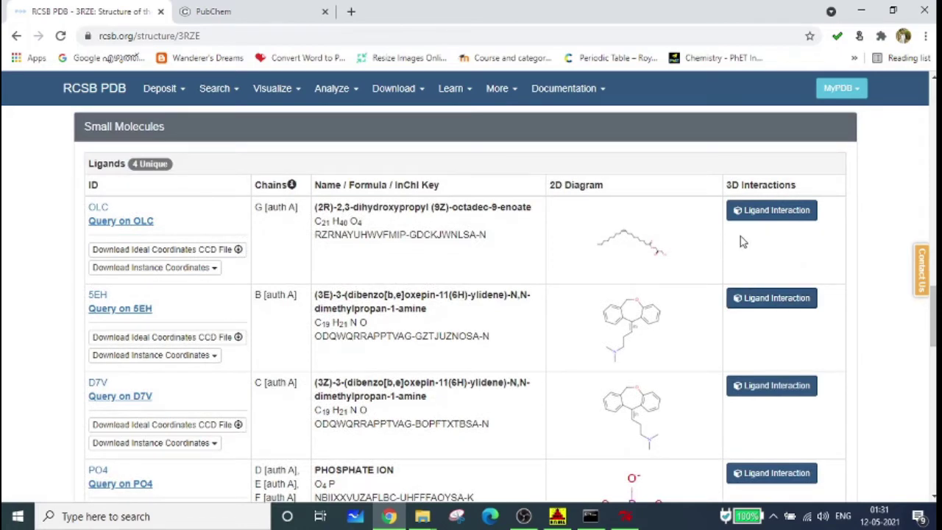
{"action": "left_click", "coordinate": [625, 516]}
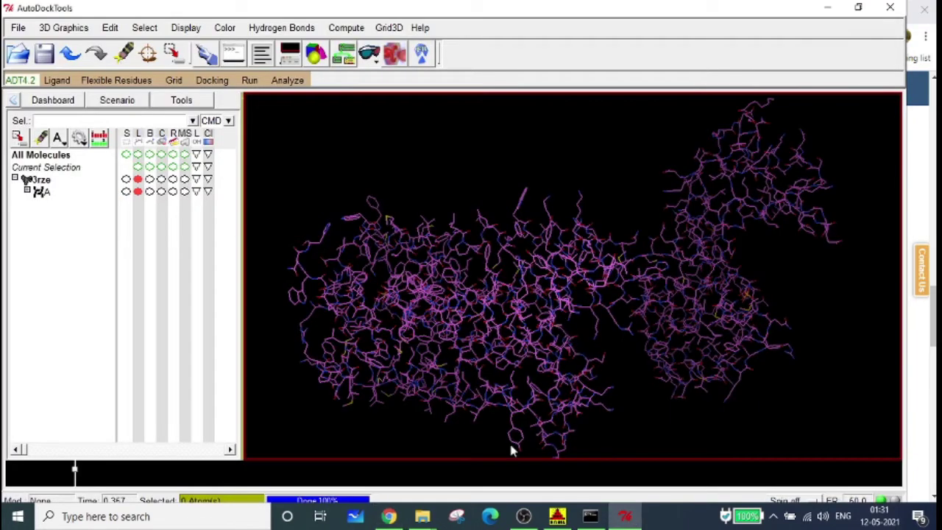
{"action": "left_click", "coordinate": [388, 516]}
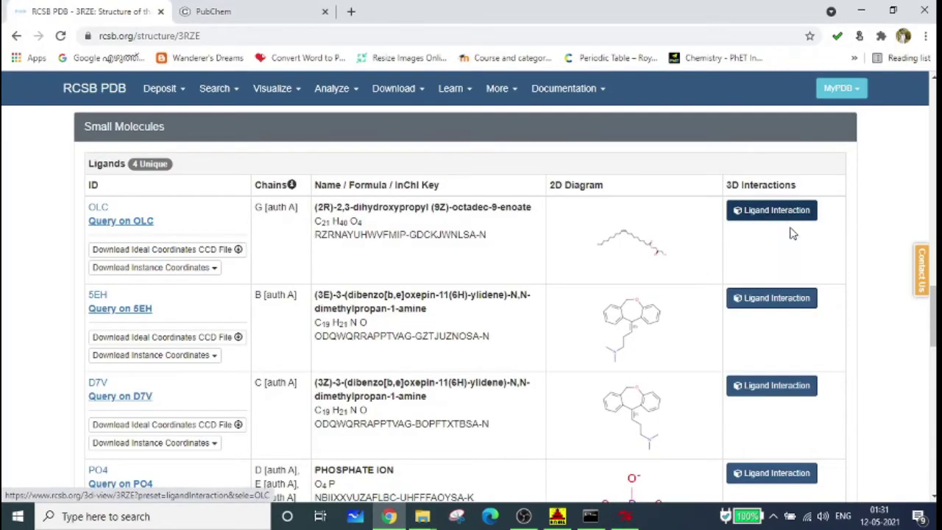
{"action": "scroll", "coordinate": [449, 280], "scroll_direction": "down", "scroll_amount": 1}
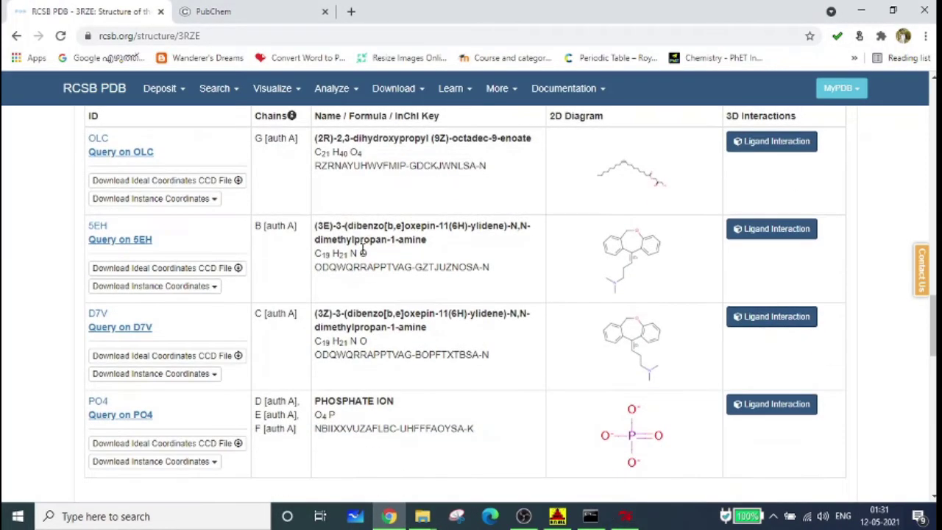
{"action": "scroll", "coordinate": [456, 267], "scroll_direction": "up", "scroll_amount": 1}
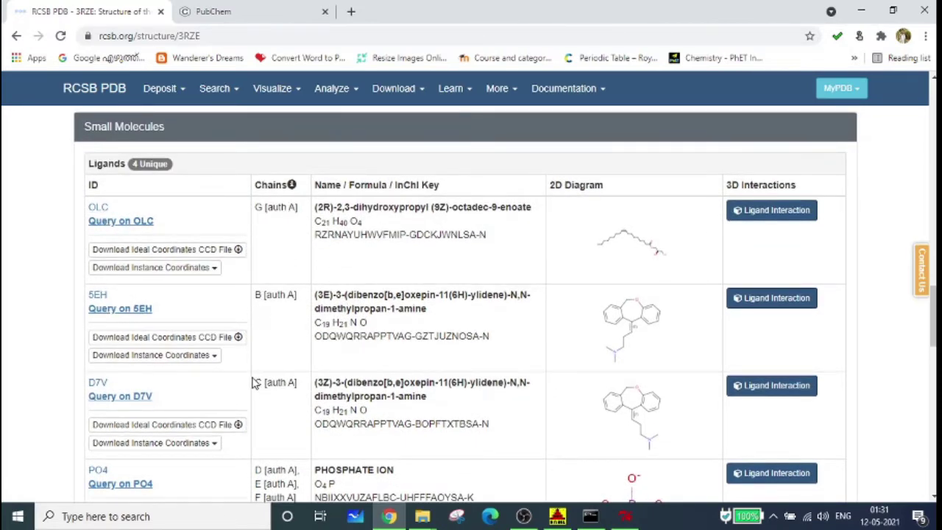
{"action": "scroll", "coordinate": [254, 382], "scroll_direction": "down", "scroll_amount": 1}
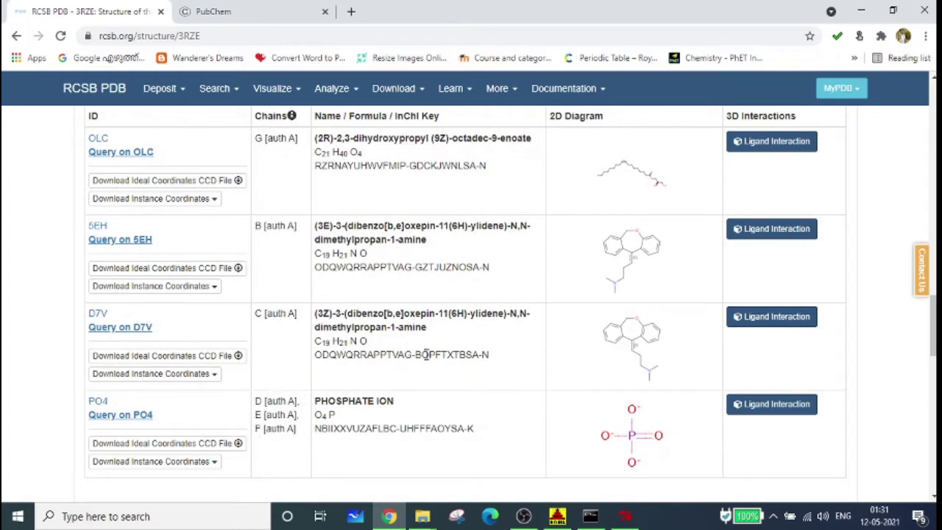
Step: Compare the chain assignments in the 3RZE ligand table with the chain shown for the molecule in AutoDockTools
{"action": "left_click", "coordinate": [625, 516]}
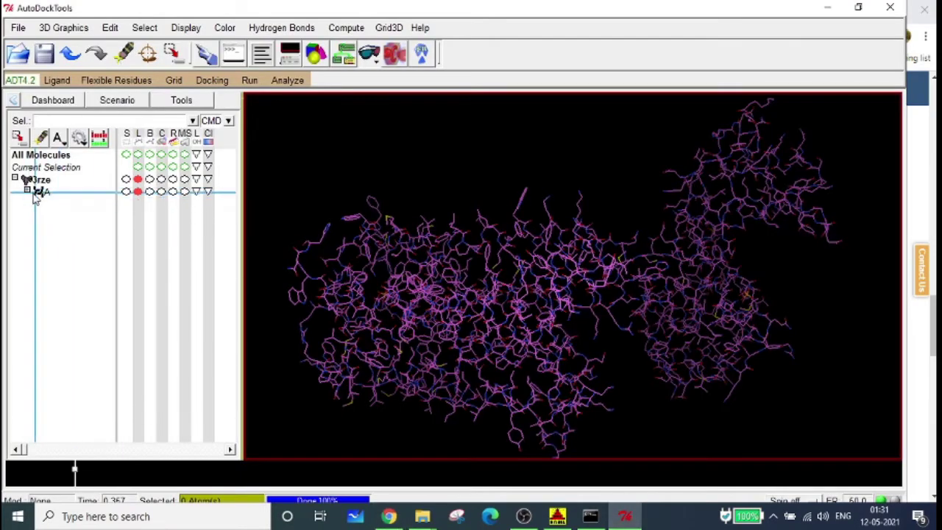
{"action": "left_click", "coordinate": [388, 518]}
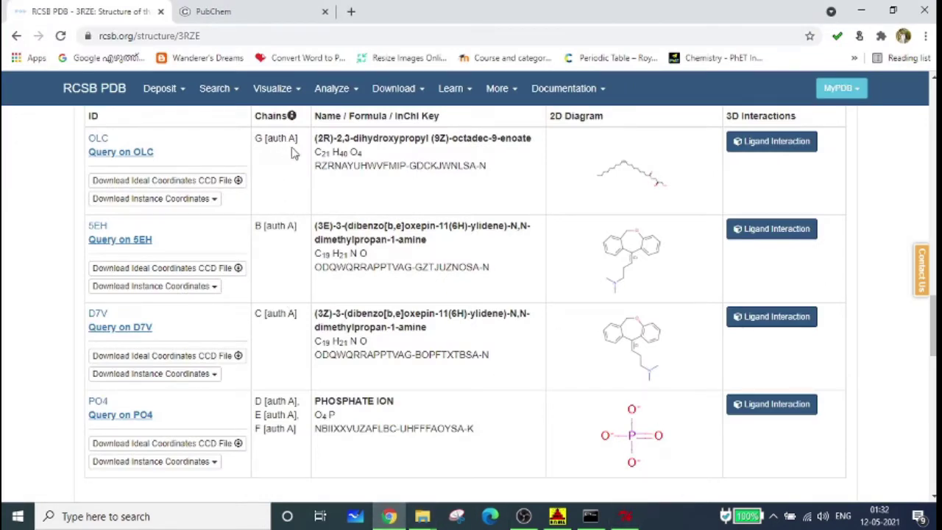
{"action": "scroll", "coordinate": [257, 204], "scroll_direction": "up", "scroll_amount": 1}
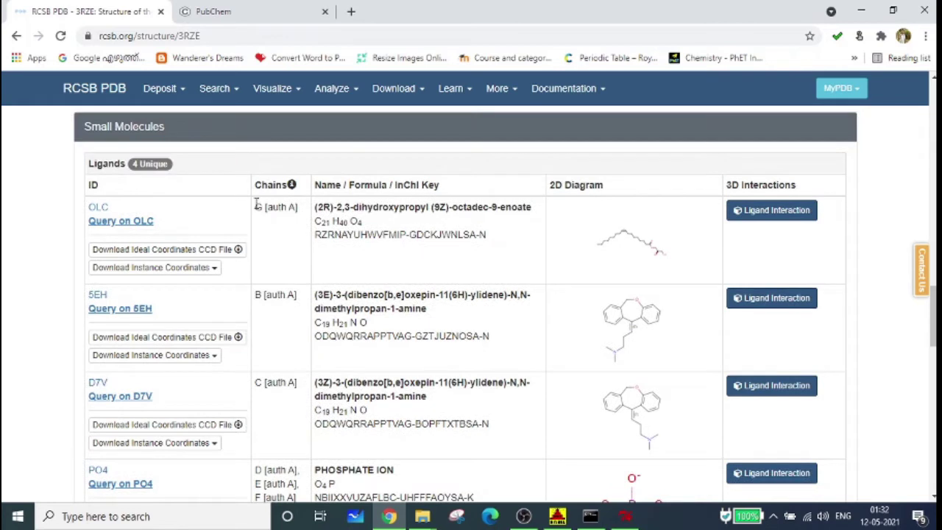
{"action": "mouse_move", "coordinate": [293, 189]}
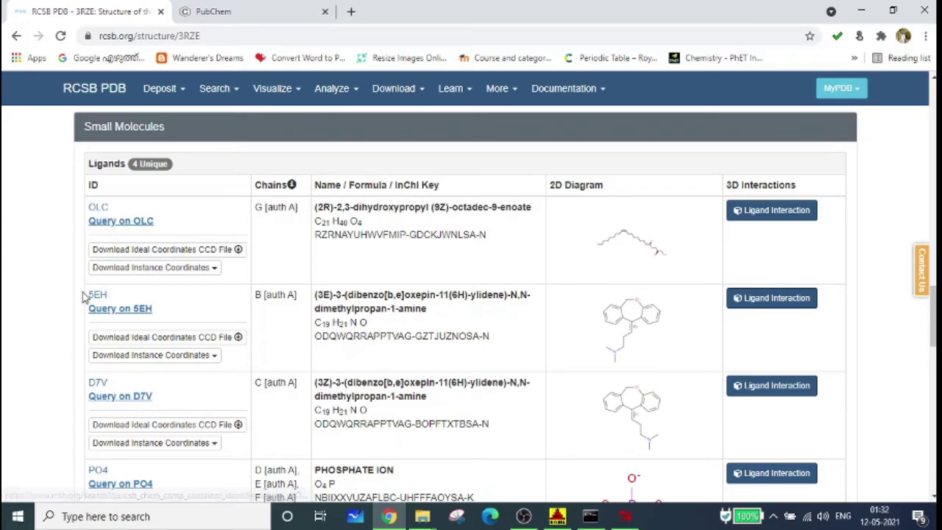
{"action": "scroll", "coordinate": [92, 390], "scroll_direction": "down", "scroll_amount": 1}
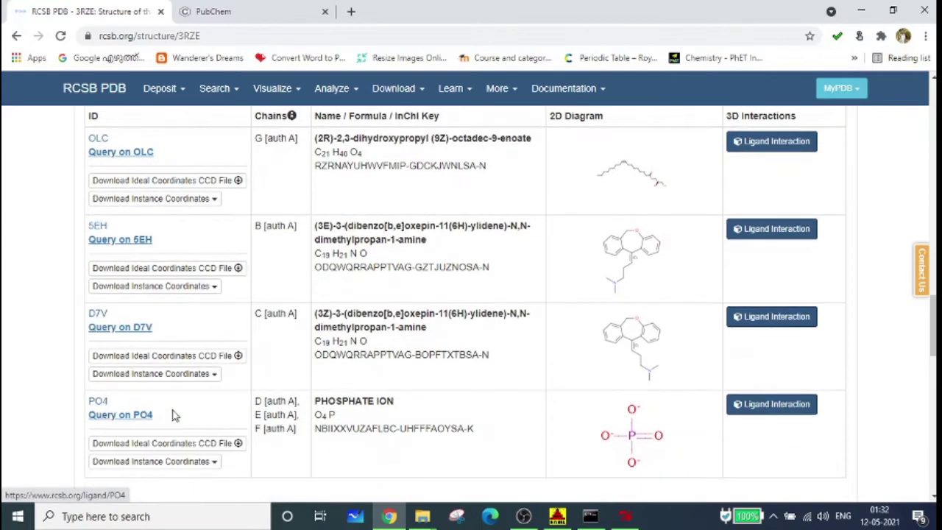
{"action": "scroll", "coordinate": [799, 311], "scroll_direction": "up", "scroll_amount": 2}
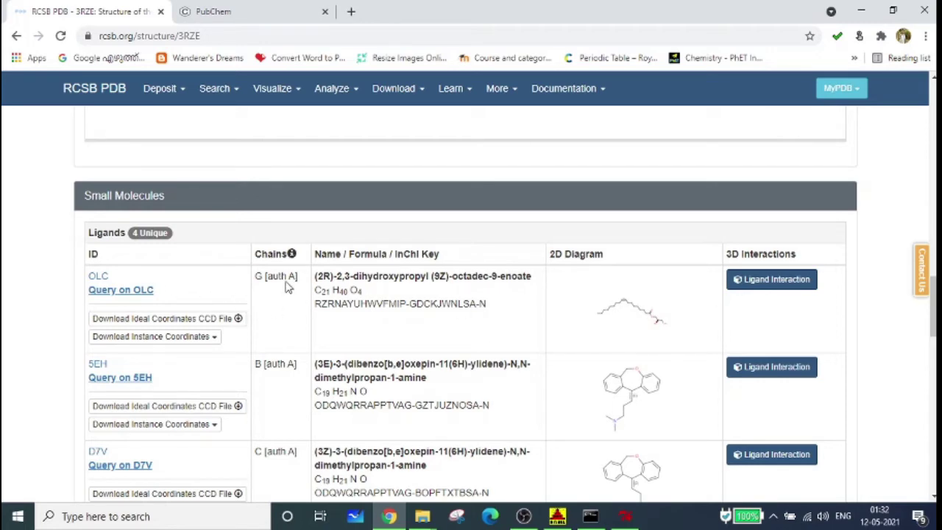
Step: Return to AutoDockTools and examine the 3rze structure in 3D and the non-protein groups at the end of chain A's residue list
{"action": "left_click", "coordinate": [625, 516]}
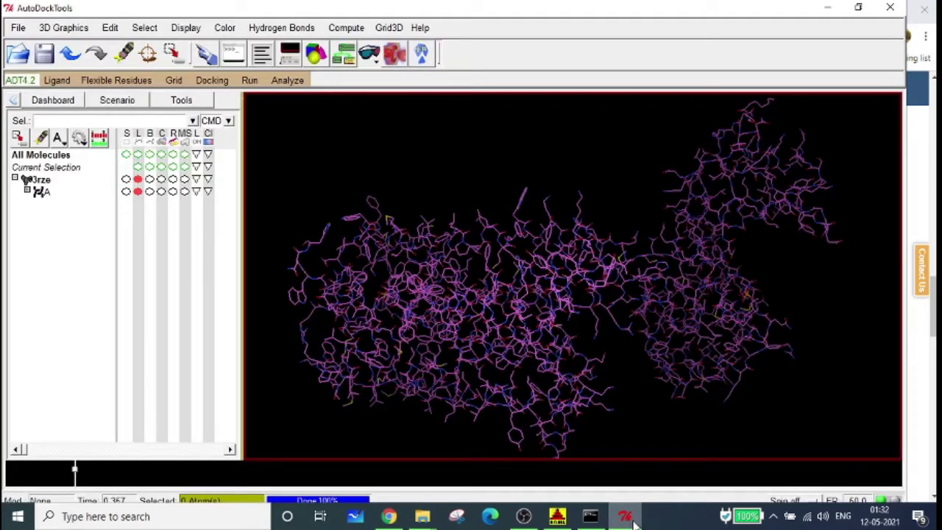
{"action": "left_click_drag", "start_coordinate": [273, 316], "coordinate": [526, 268]}
{"action": "left_click_drag", "start_coordinate": [795, 272], "coordinate": [648, 249]}
{"action": "left_click_drag", "start_coordinate": [560, 282], "coordinate": [456, 297]}
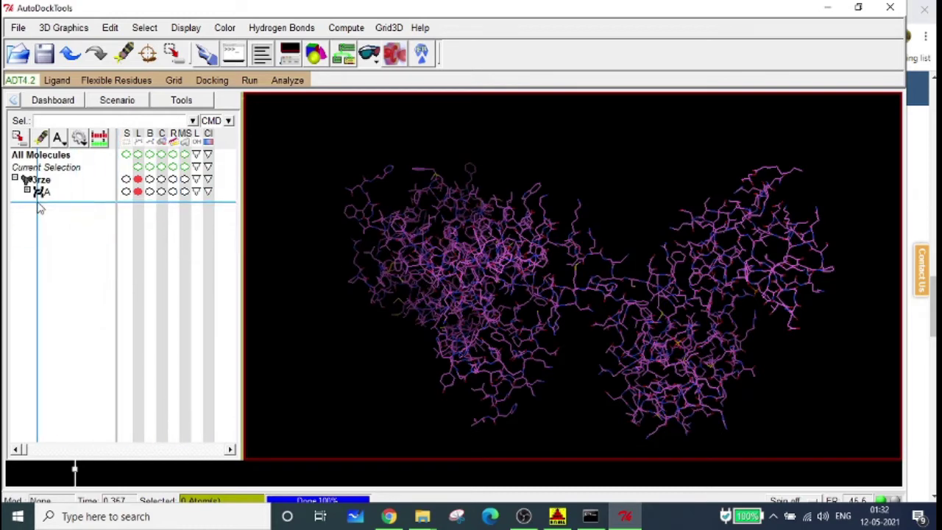
{"action": "left_click_drag", "start_coordinate": [633, 284], "coordinate": [658, 274]}
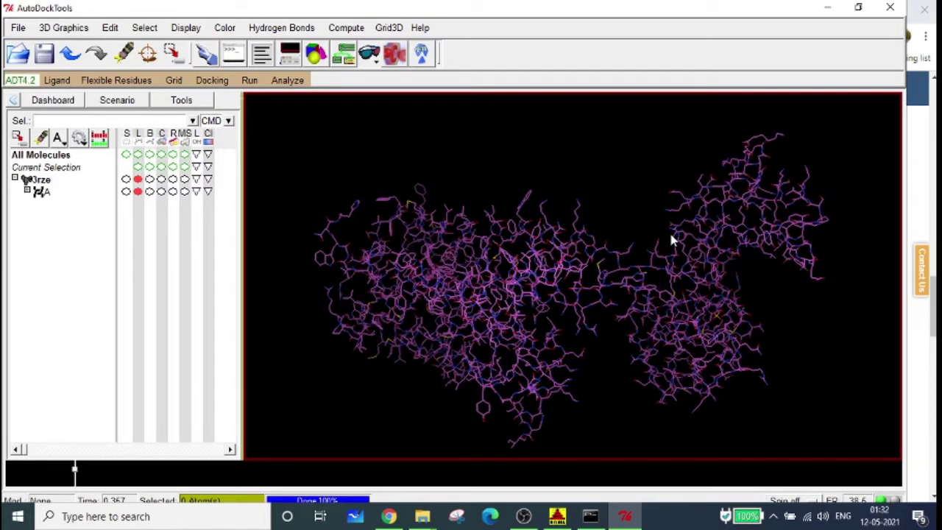
{"action": "left_click", "coordinate": [37, 182]}
{"action": "left_click", "coordinate": [27, 191]}
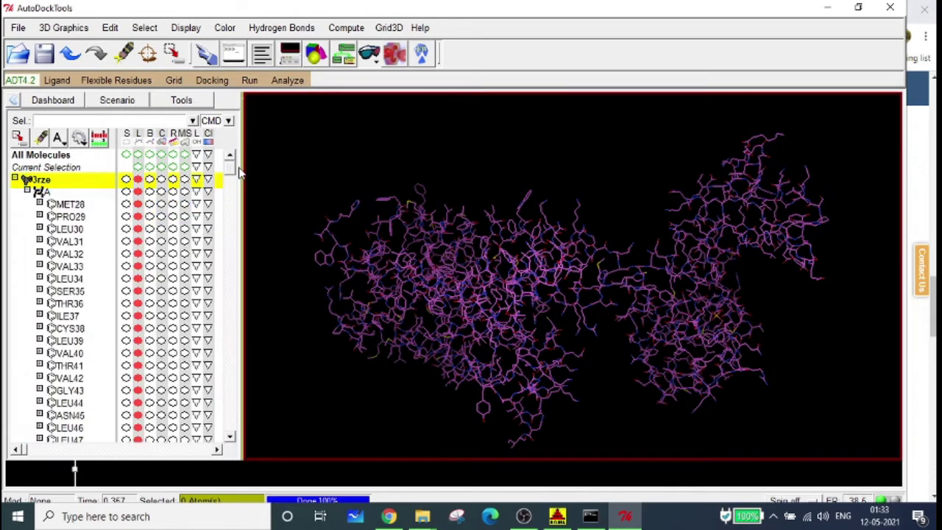
{"action": "left_click_drag", "start_coordinate": [236, 174], "coordinate": [262, 411]}
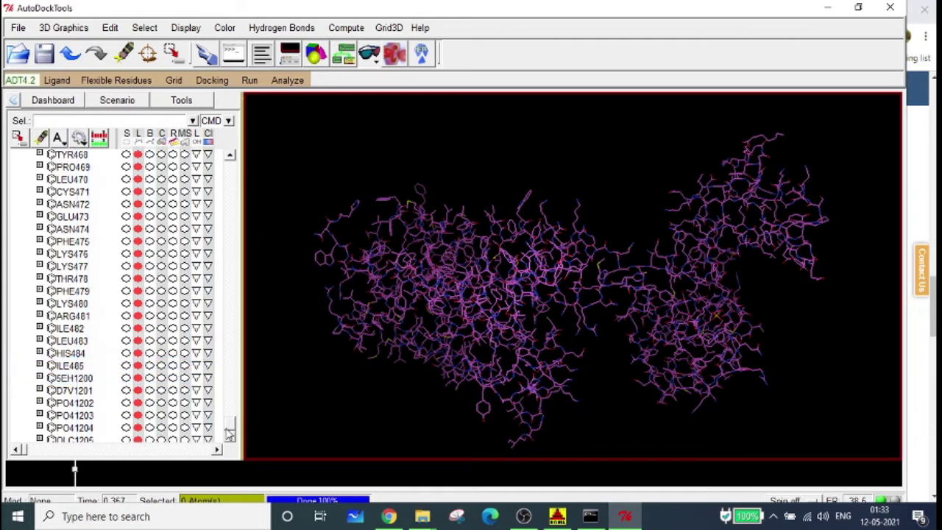
{"action": "left_click_drag", "start_coordinate": [230, 427], "coordinate": [246, 133]}
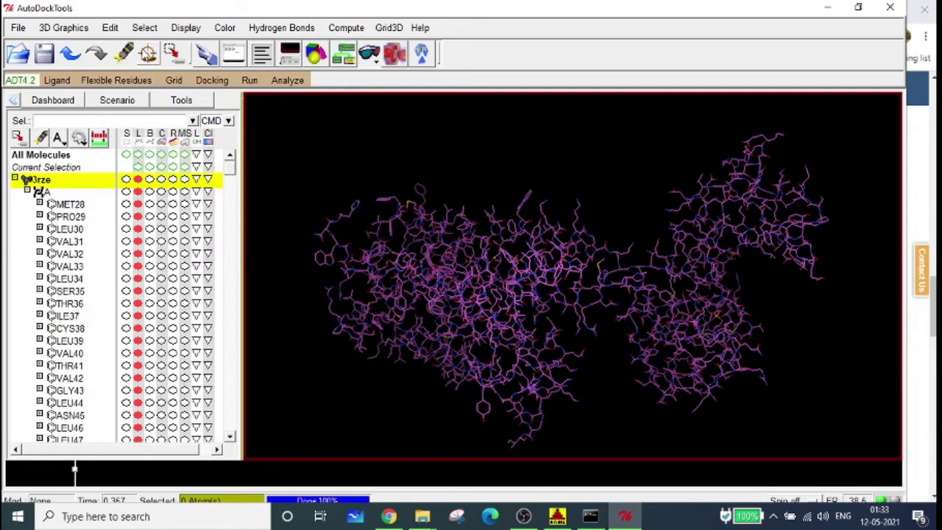
Step: Select all hetero atoms of 3rze with the atom string "hetatm" and permanently delete the selected atoms
{"action": "left_click", "coordinate": [146, 28]}
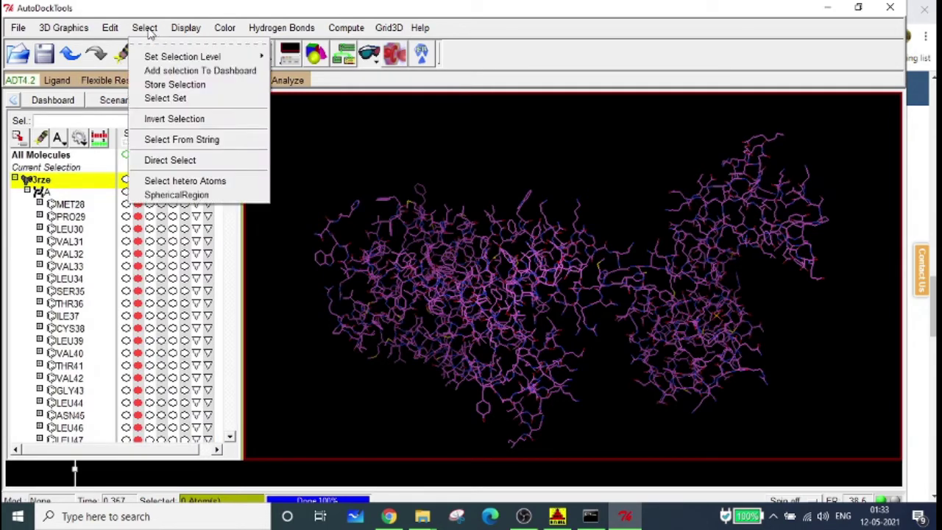
{"action": "left_click", "coordinate": [333, 170]}
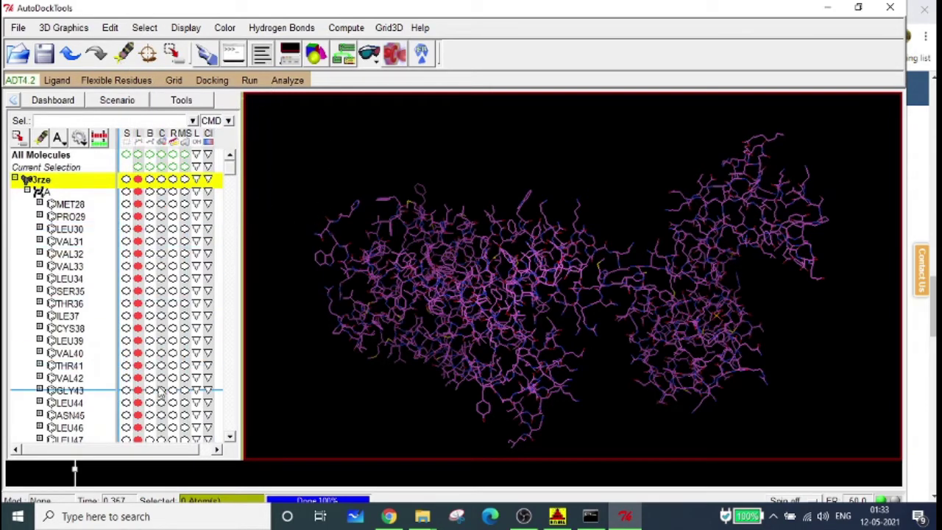
{"action": "left_click", "coordinate": [145, 28]}
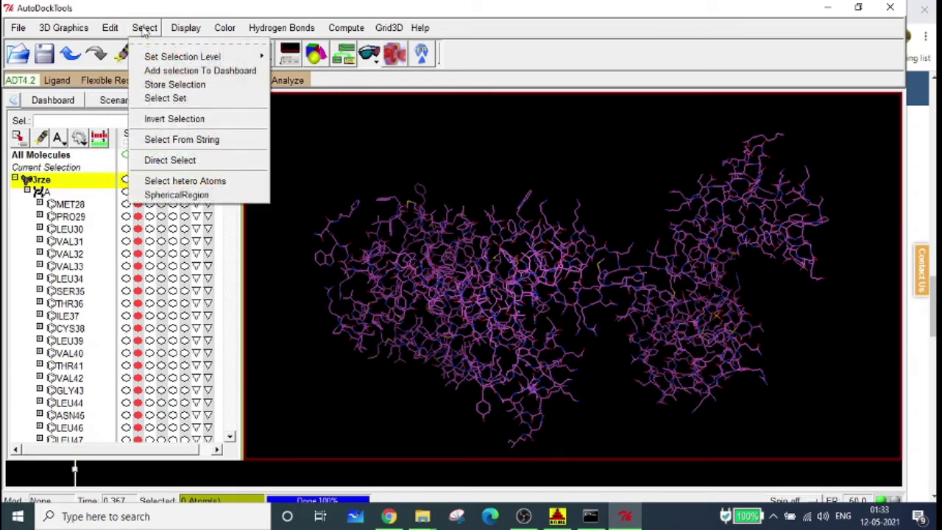
{"action": "left_click", "coordinate": [237, 141]}
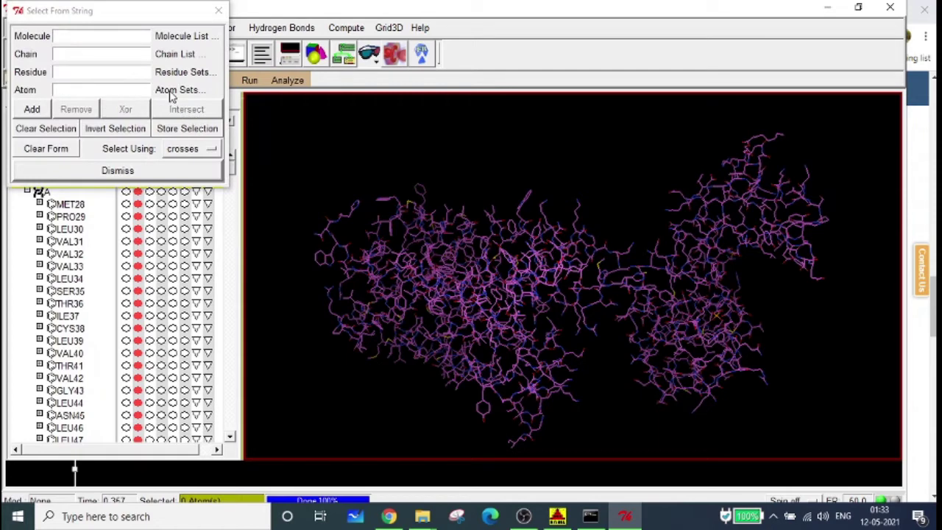
{"action": "left_click", "coordinate": [76, 89]}
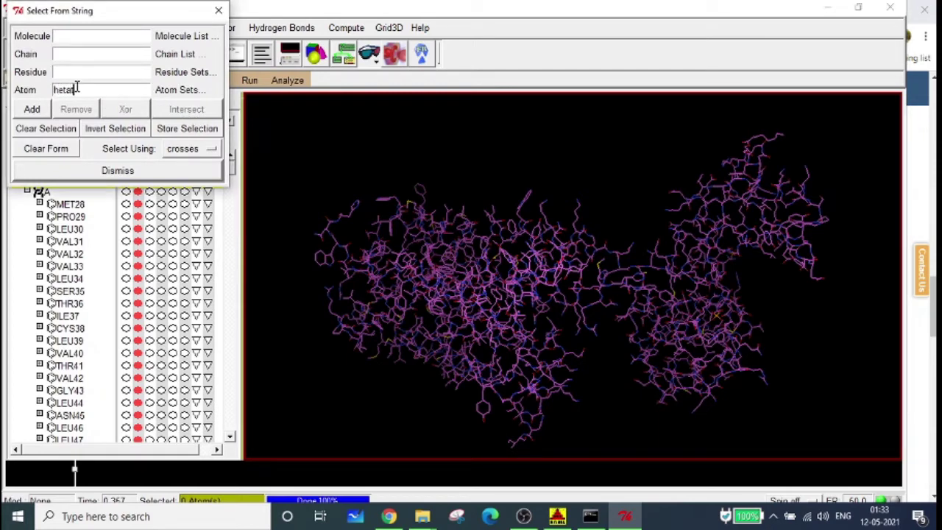
{"action": "left_click", "coordinate": [34, 113]}
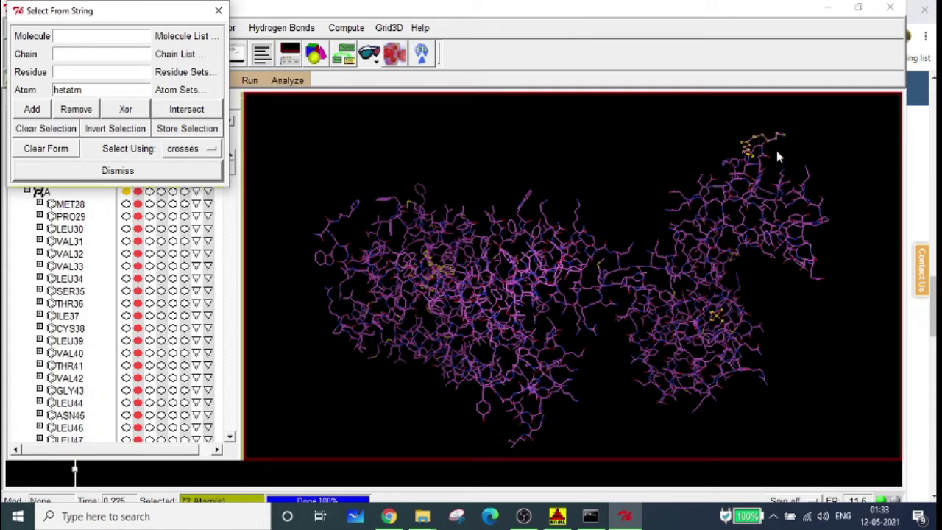
{"action": "left_click", "coordinate": [126, 172]}
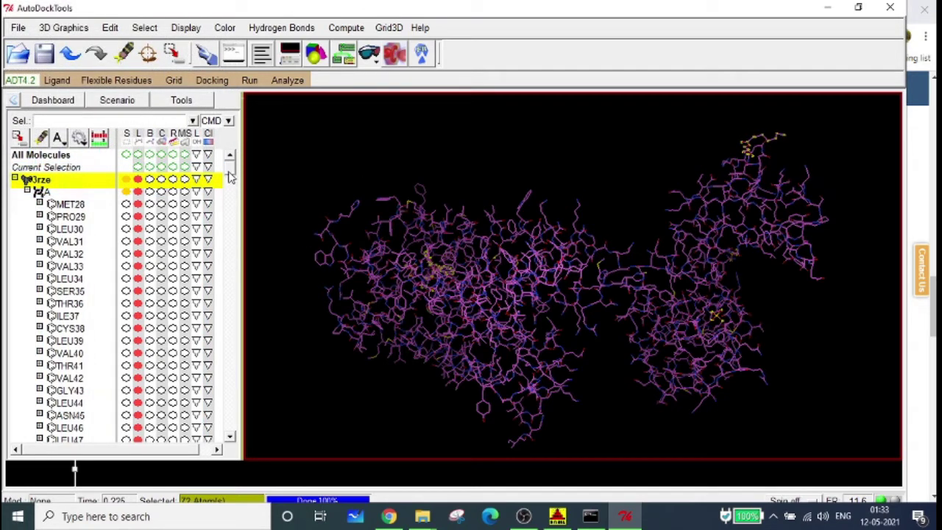
{"action": "left_click_drag", "start_coordinate": [231, 171], "coordinate": [215, 357]}
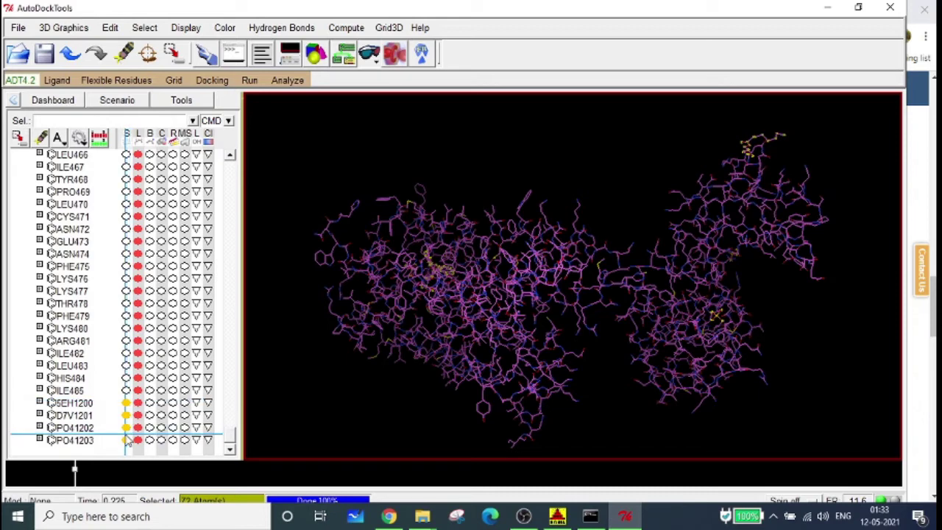
{"action": "left_click", "coordinate": [113, 29]}
{"action": "mouse_move", "coordinate": [134, 99]}
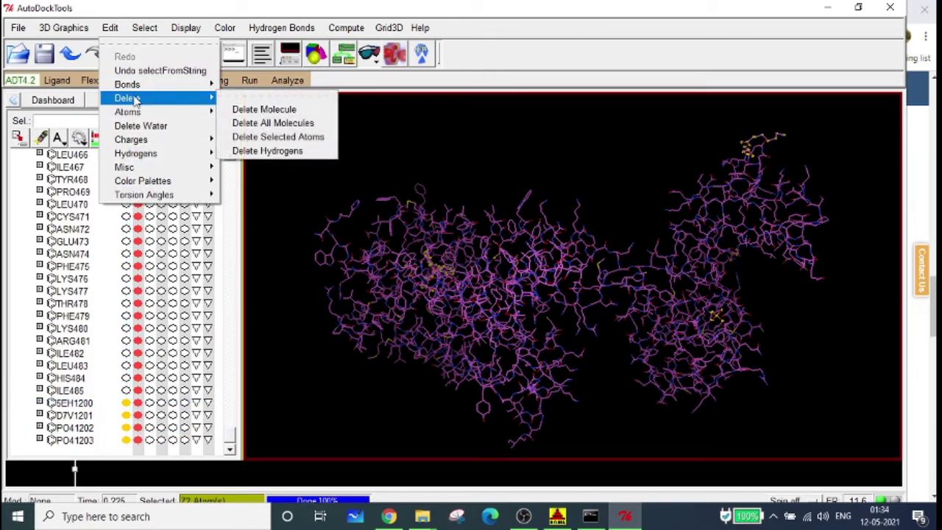
{"action": "left_click", "coordinate": [315, 138]}
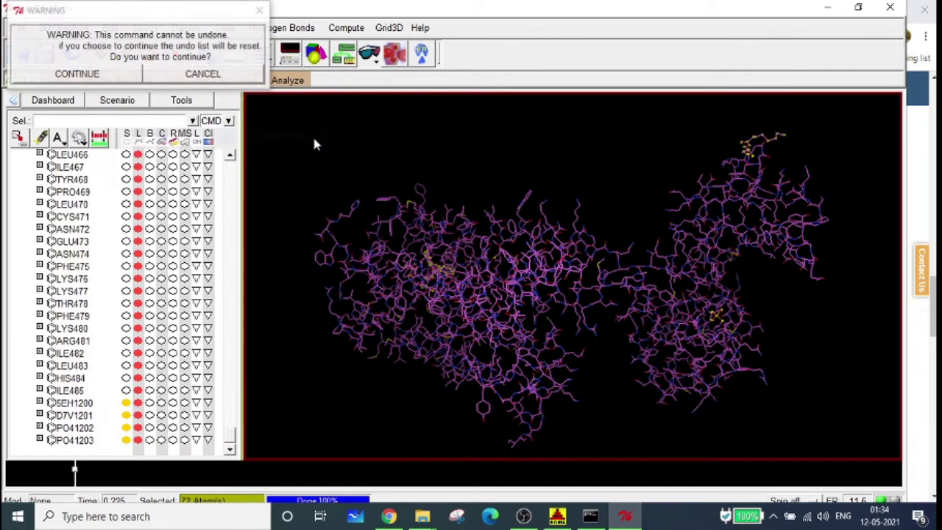
{"action": "left_click", "coordinate": [105, 79]}
Step: Inspect the 3rze structure in 3D and the end of chain A's residue list for remaining non-protein groups, and collapse the chain
{"action": "left_click_drag", "start_coordinate": [759, 287], "coordinate": [772, 268]}
{"action": "left_click_drag", "start_coordinate": [506, 209], "coordinate": [681, 347]}
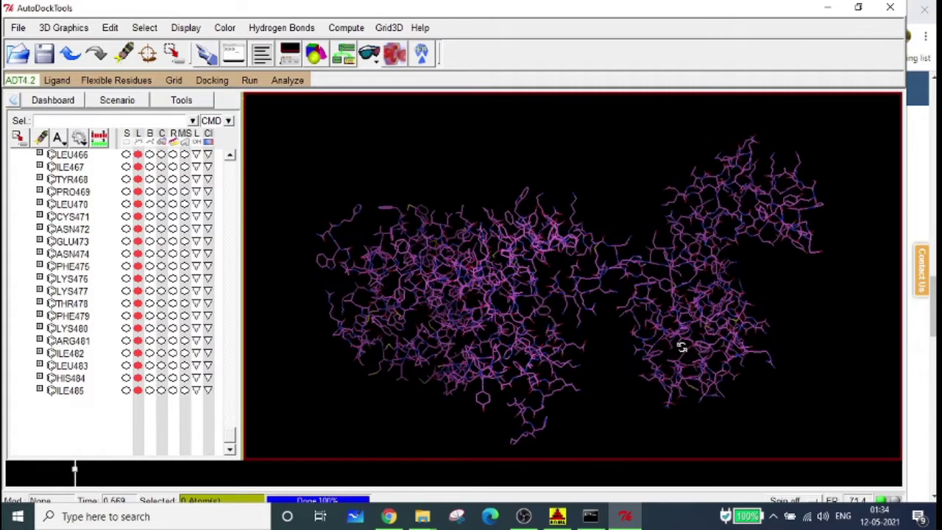
{"action": "left_click_drag", "start_coordinate": [567, 257], "coordinate": [355, 318]}
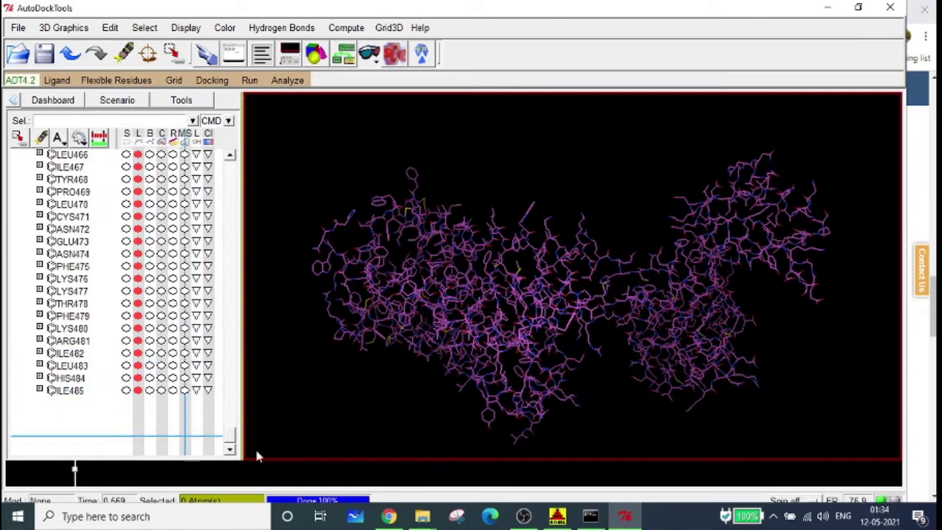
{"action": "left_click_drag", "start_coordinate": [233, 441], "coordinate": [232, 393]}
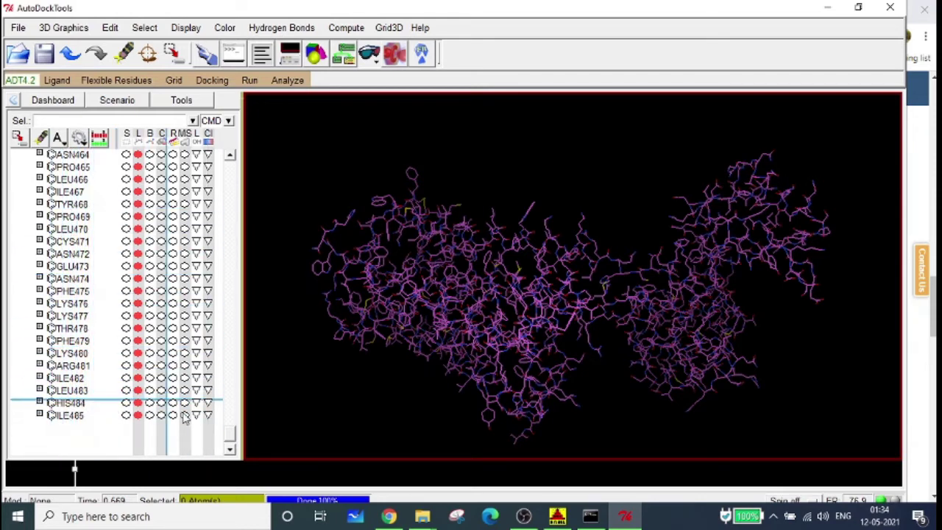
{"action": "scroll", "coordinate": [230, 430], "scroll_direction": "up", "scroll_amount": 2}
{"action": "left_click_drag", "start_coordinate": [230, 430], "coordinate": [248, 152]}
{"action": "middle_click_drag", "start_coordinate": [679, 278], "coordinate": [667, 311]}
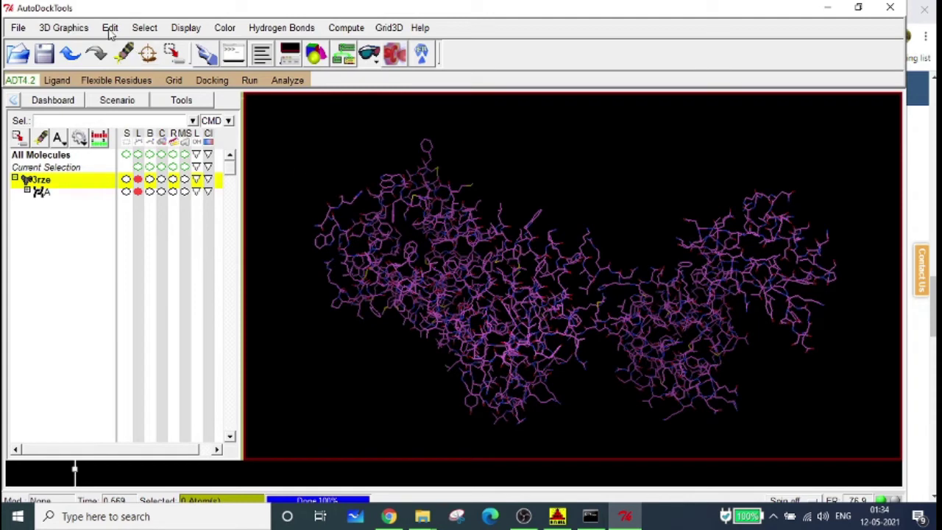
{"action": "left_click", "coordinate": [125, 178]}
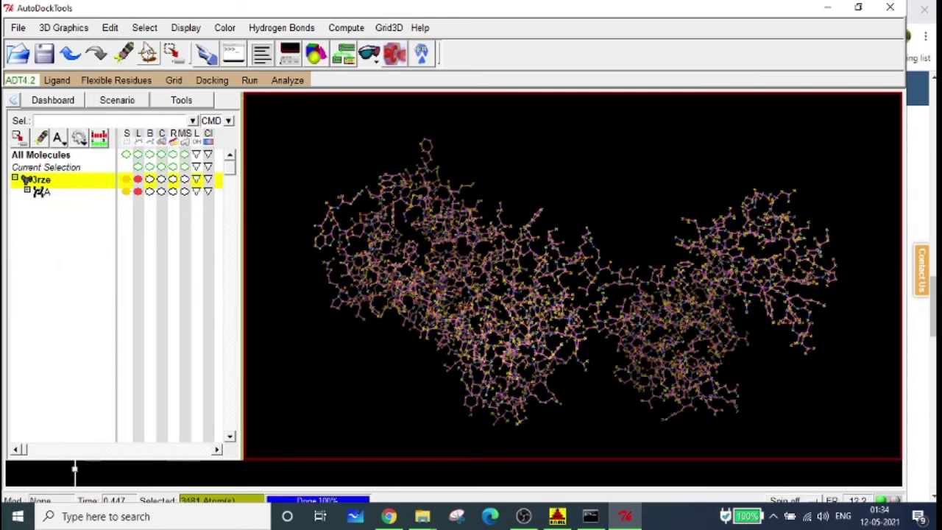
{"action": "left_click", "coordinate": [110, 27]}
{"action": "mouse_move", "coordinate": [151, 105]}
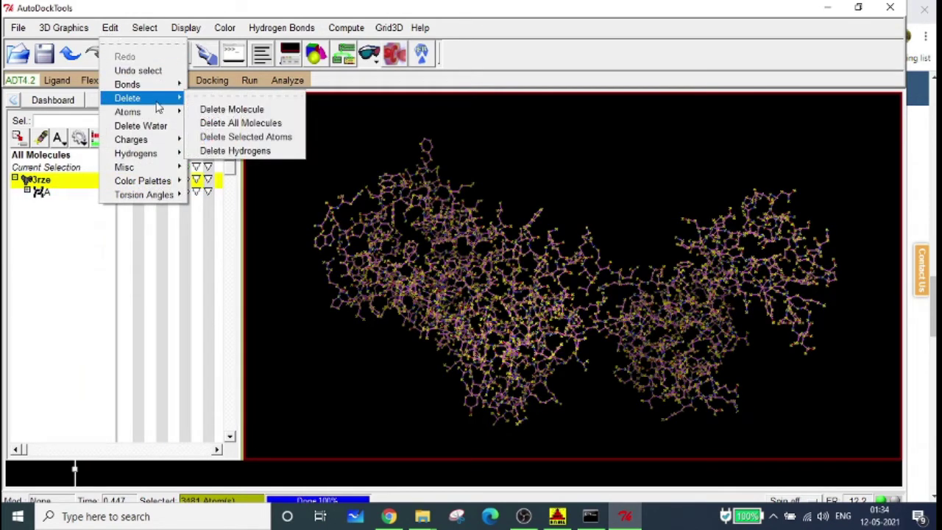
{"action": "left_click", "coordinate": [300, 142]}
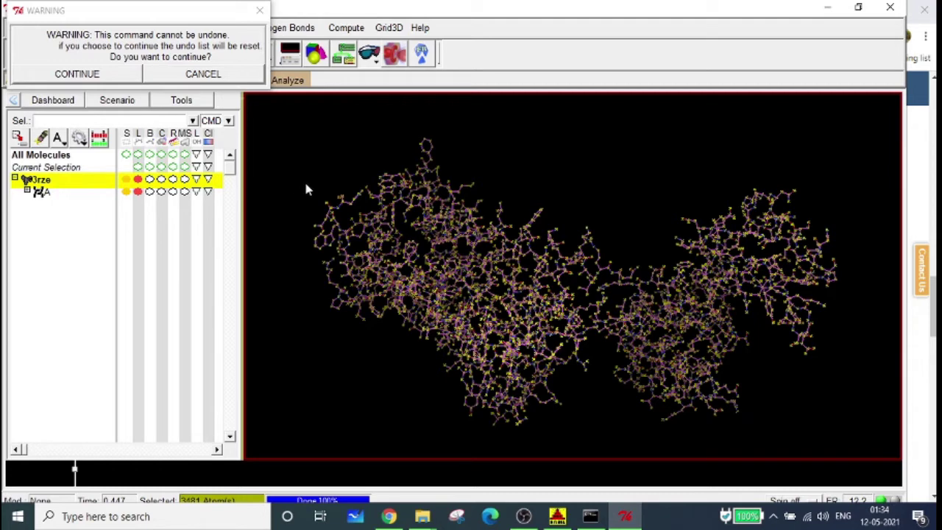
{"action": "left_click", "coordinate": [237, 78]}
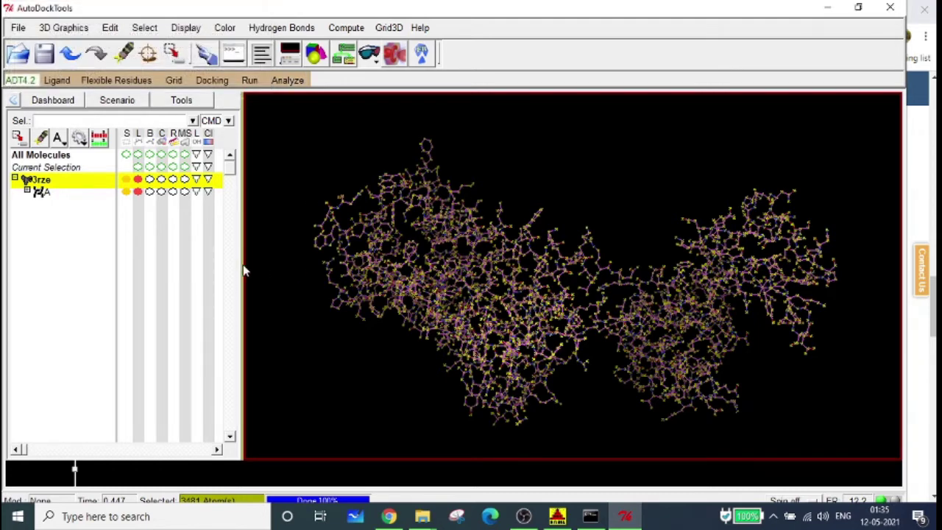
{"action": "left_click", "coordinate": [126, 191]}
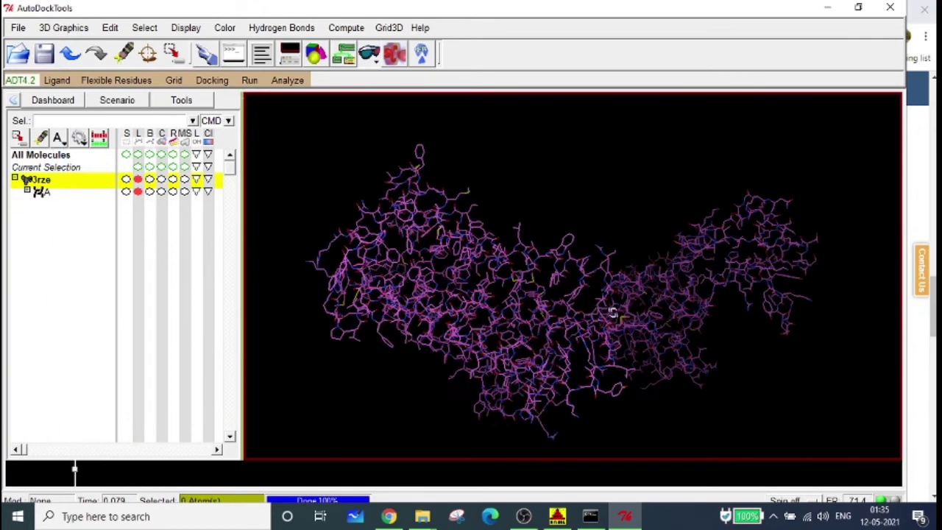
Step: Add polar-only hydrogens to 3rze using the noBondOrder method, renumbering atoms to include the new hydrogens
{"action": "left_click_drag", "start_coordinate": [612, 312], "coordinate": [311, 184]}
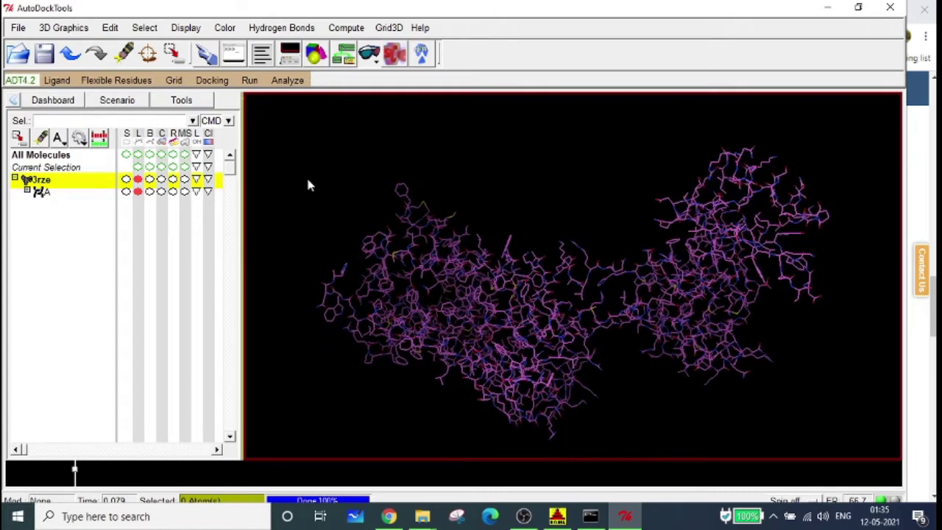
{"action": "left_click", "coordinate": [112, 28]}
{"action": "mouse_move", "coordinate": [145, 159]}
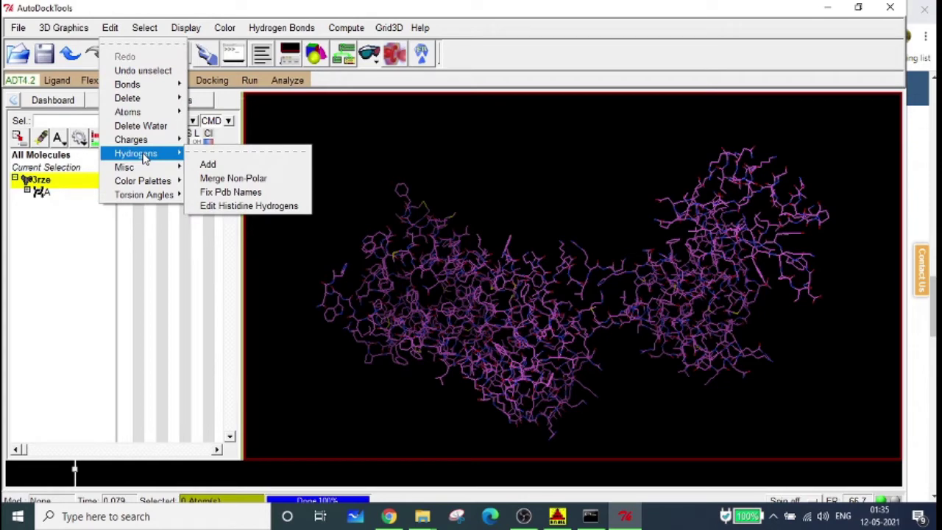
{"action": "left_click", "coordinate": [206, 165]}
{"action": "left_click_drag", "start_coordinate": [454, 130], "coordinate": [191, 128]}
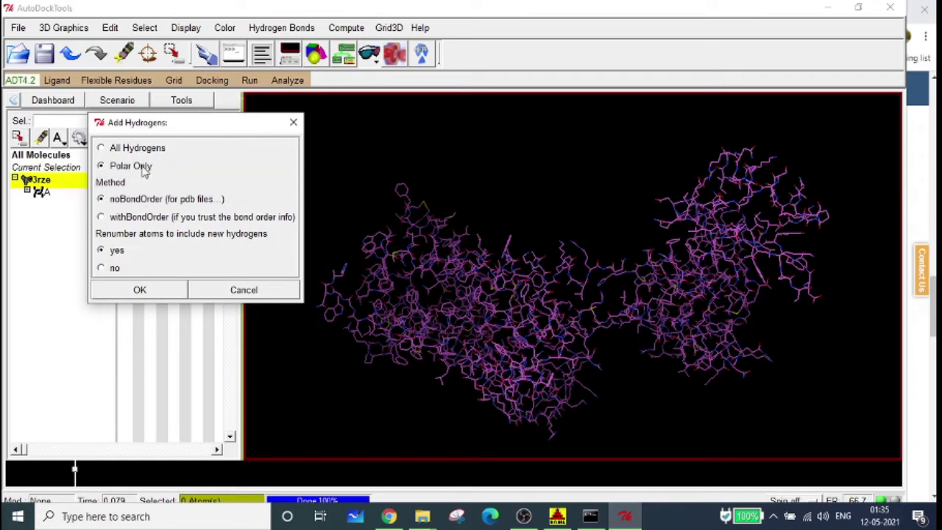
{"action": "left_click", "coordinate": [156, 292]}
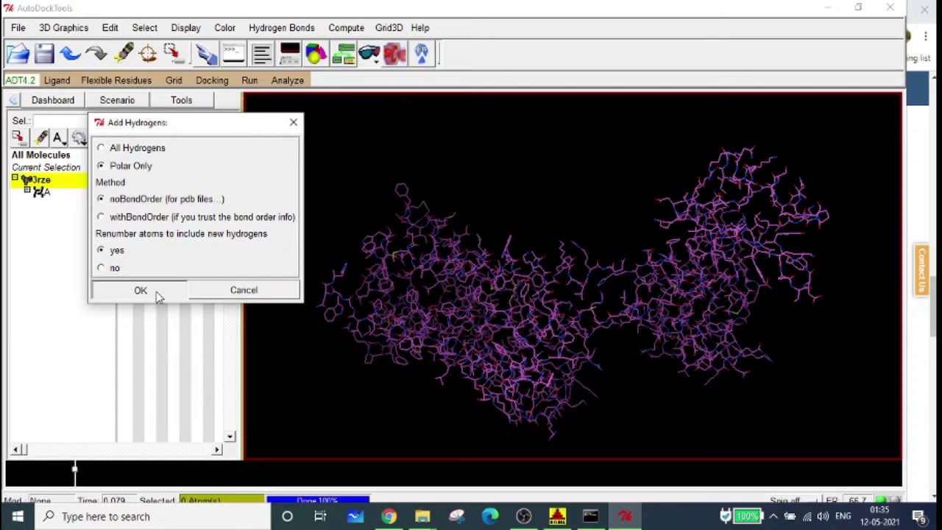
{"action": "left_click_drag", "start_coordinate": [517, 274], "coordinate": [663, 324]}
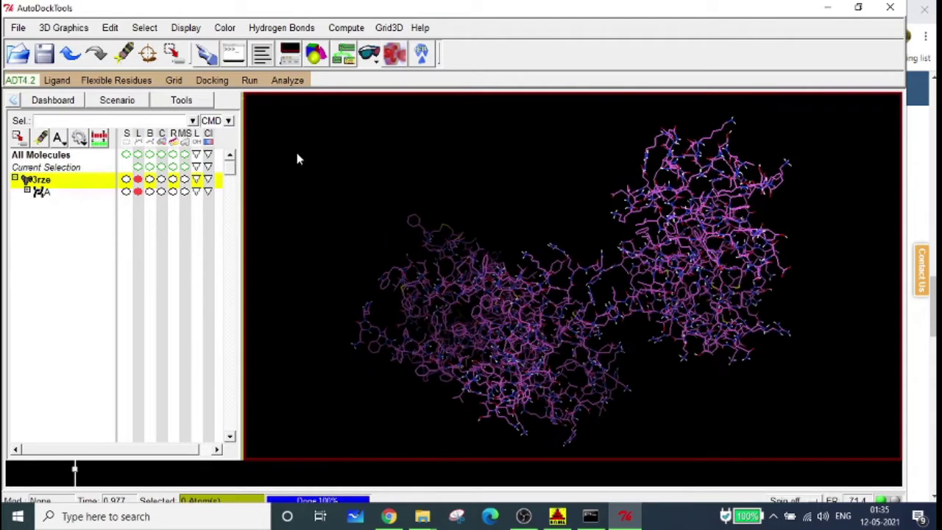
Step: Check 3rze for missing atoms and select all the residues reported with missing atoms
{"action": "left_click", "coordinate": [110, 28]}
{"action": "mouse_move", "coordinate": [152, 174]}
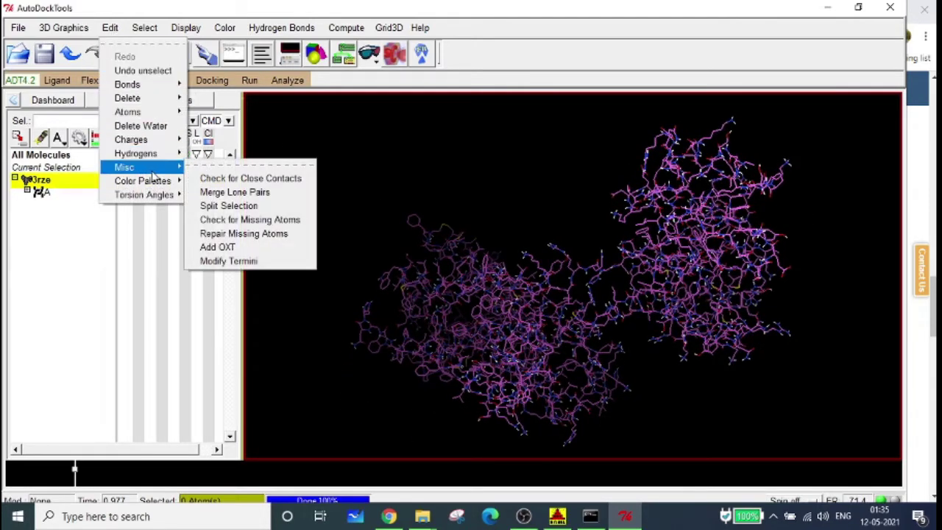
{"action": "left_click", "coordinate": [294, 220]}
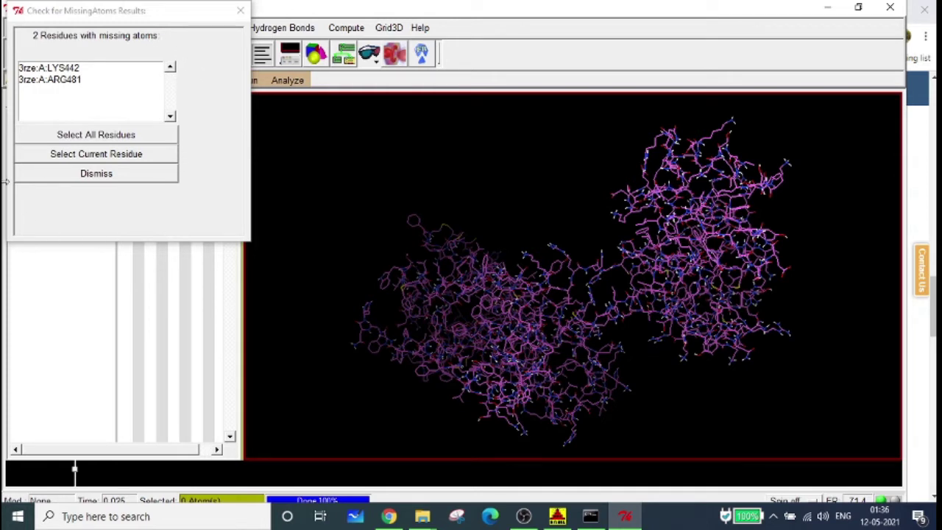
{"action": "left_click", "coordinate": [125, 136]}
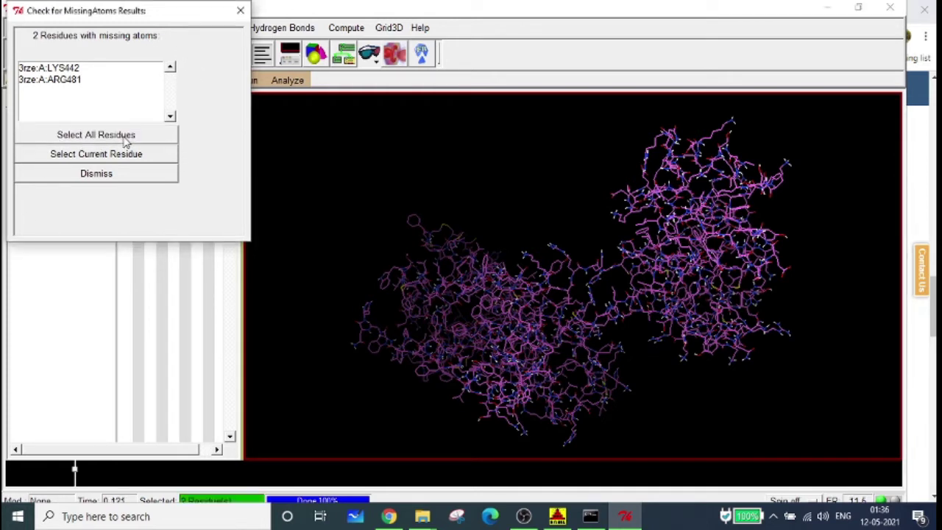
{"action": "left_click", "coordinate": [101, 178]}
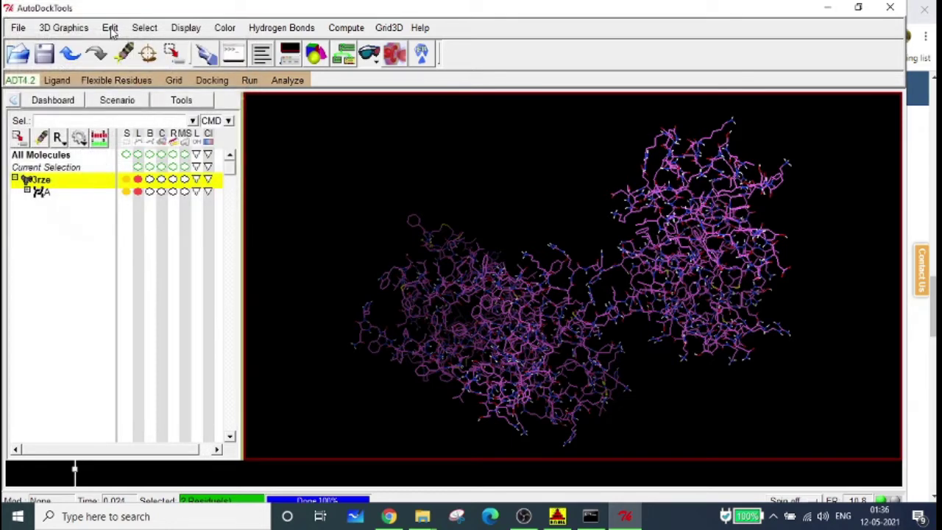
Step: Repair the missing atoms in 3rze, review the reported close contacts and save them as 2 sets
{"action": "left_click", "coordinate": [111, 28]}
{"action": "mouse_move", "coordinate": [148, 170]}
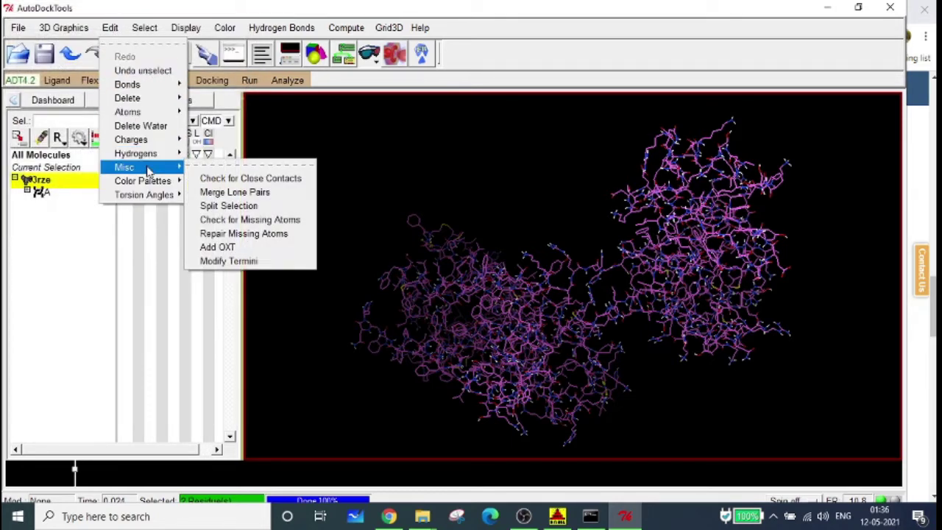
{"action": "left_click", "coordinate": [250, 233]}
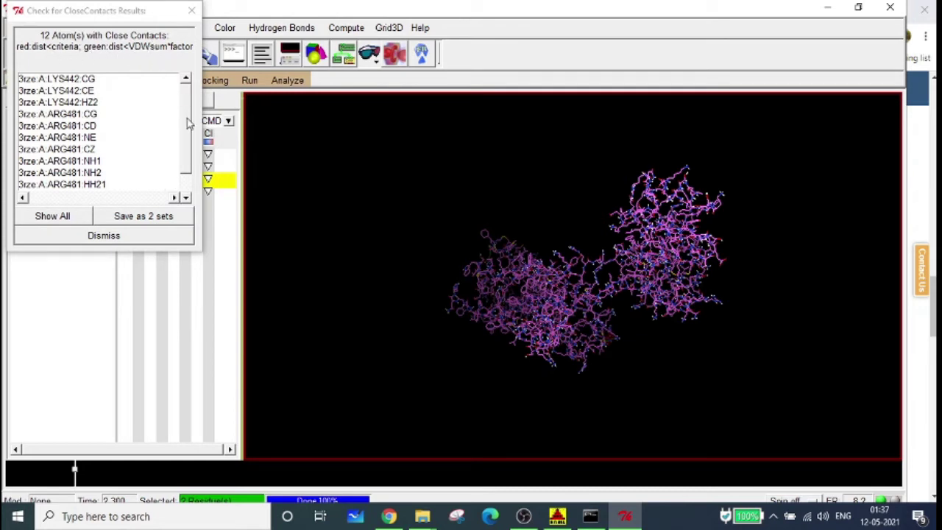
{"action": "left_click_drag", "start_coordinate": [189, 127], "coordinate": [188, 147]}
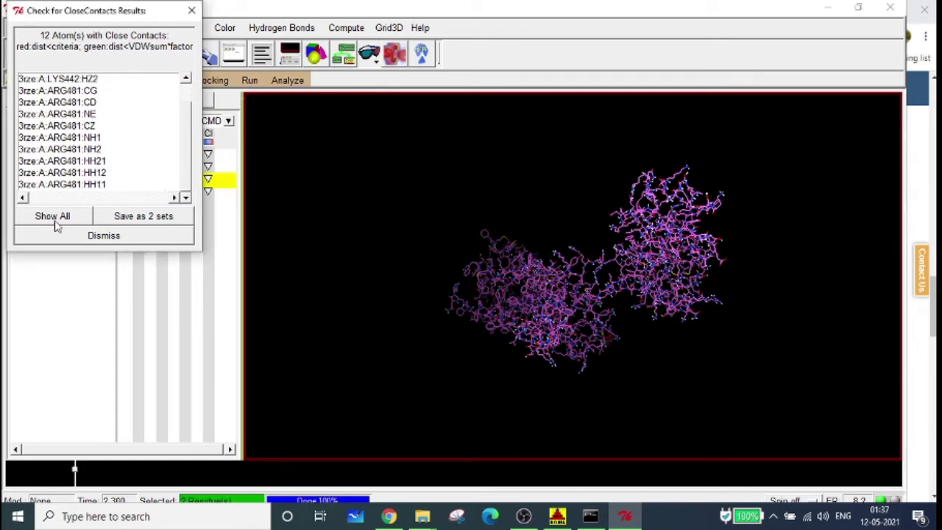
{"action": "left_click", "coordinate": [182, 221]}
{"action": "left_click", "coordinate": [138, 240]}
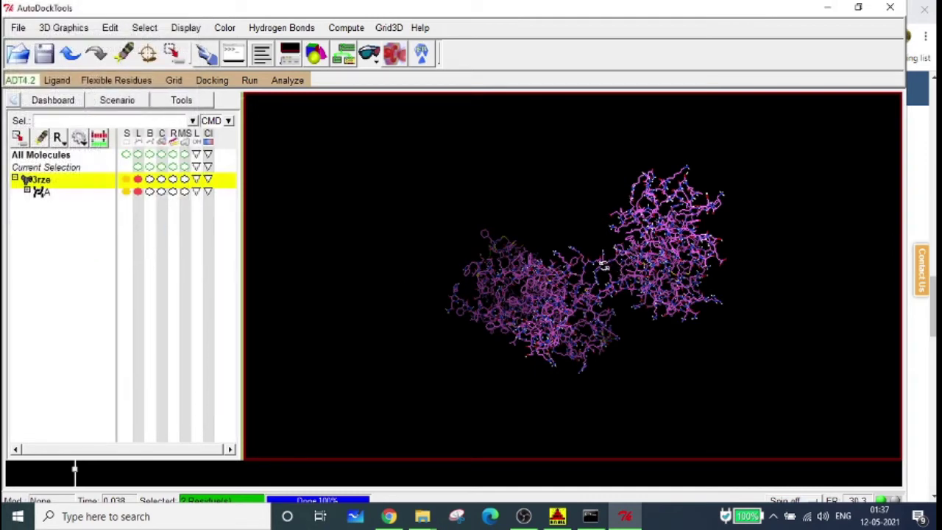
Step: Check the repaired 3rze structure again for residues with missing atoms
{"action": "left_click_drag", "start_coordinate": [604, 265], "coordinate": [600, 180]}
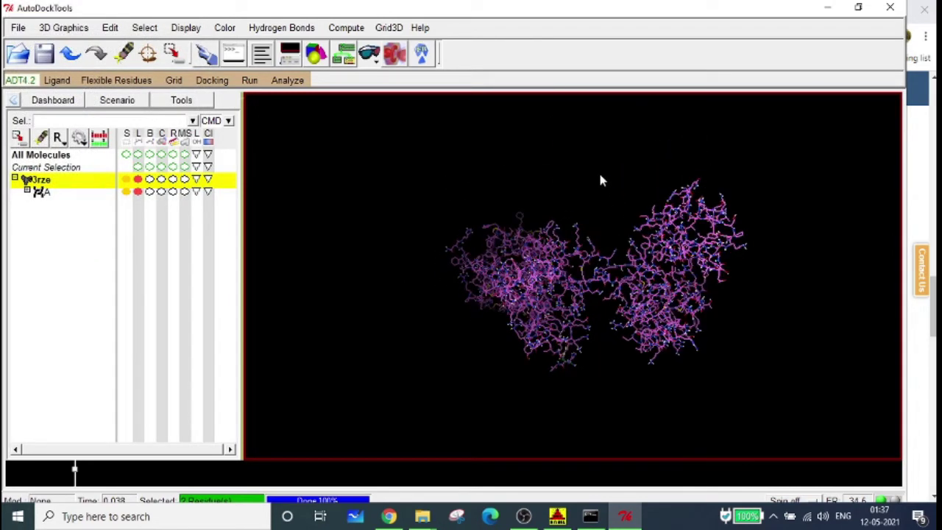
{"action": "left_click", "coordinate": [110, 27]}
{"action": "mouse_move", "coordinate": [126, 167]}
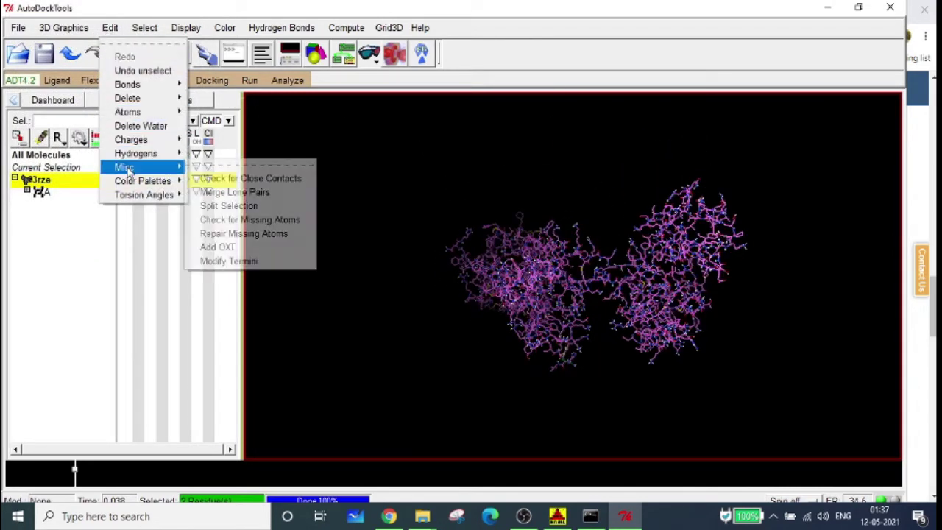
{"action": "left_click", "coordinate": [279, 221]}
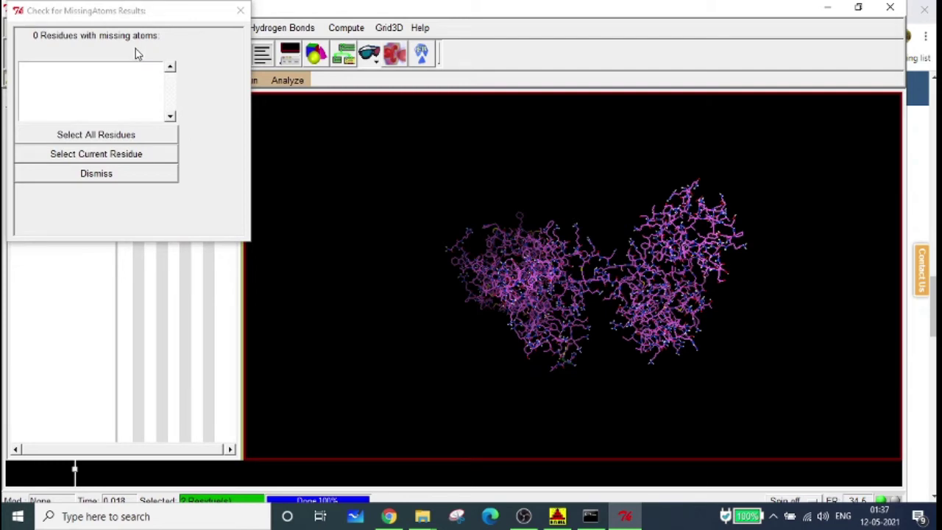
Step: Dismiss the missing-atoms check results and examine the repaired 3rze structure from several angles
{"action": "left_click", "coordinate": [240, 11]}
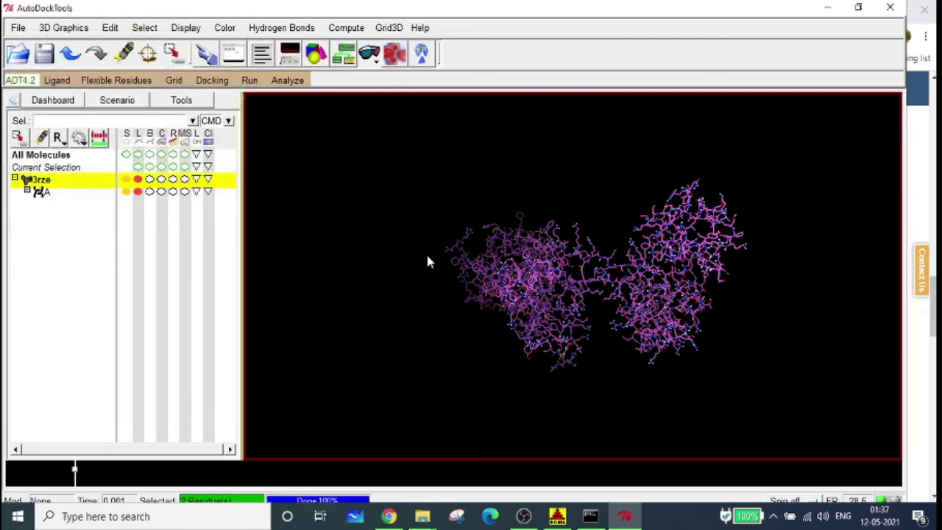
{"action": "left_click_drag", "start_coordinate": [591, 258], "coordinate": [427, 320]}
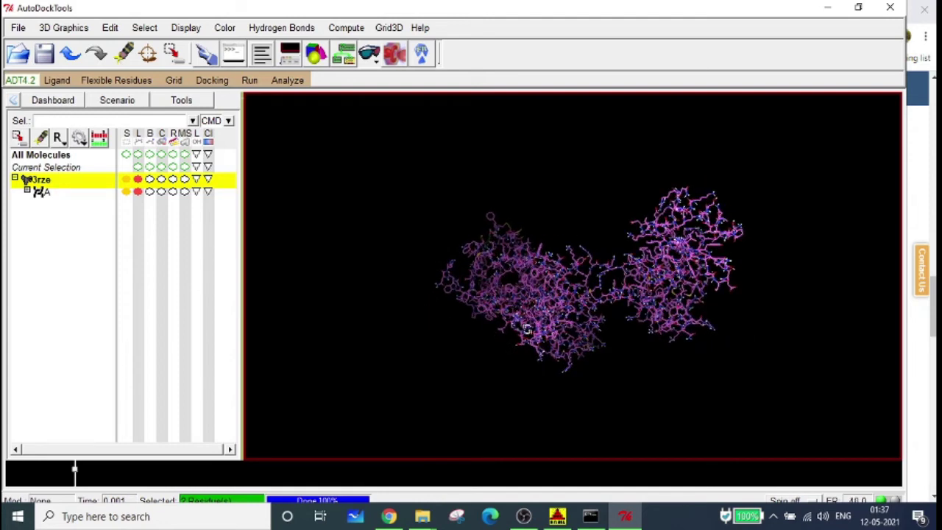
{"action": "left_click_drag", "start_coordinate": [527, 329], "coordinate": [632, 328]}
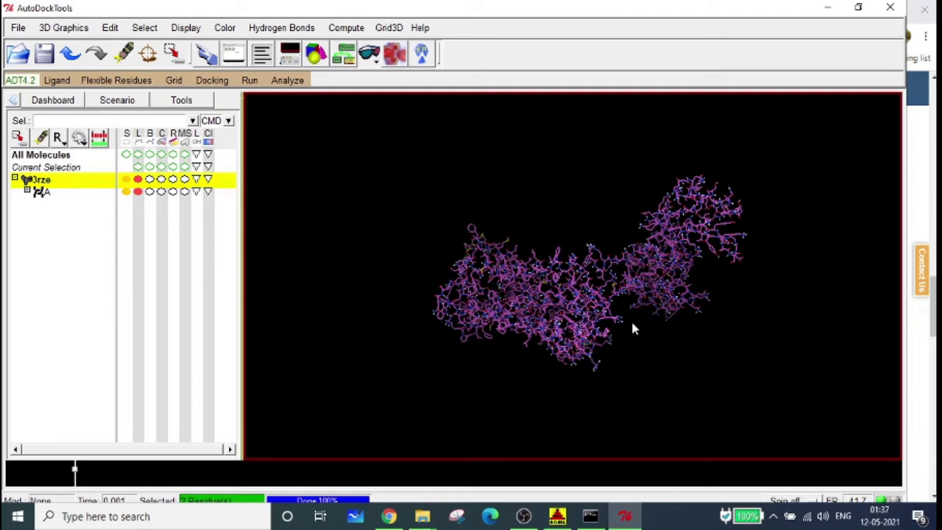
{"action": "left_click_drag", "start_coordinate": [612, 294], "coordinate": [609, 203]}
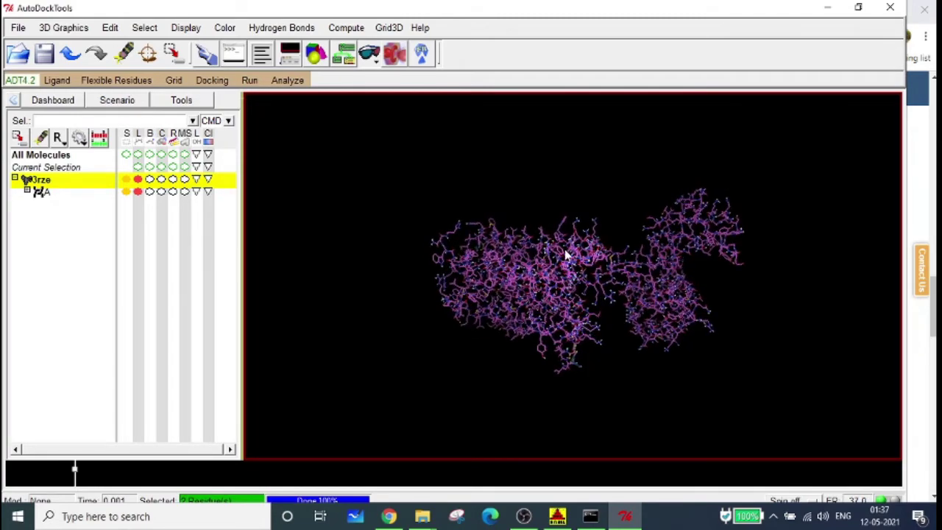
{"action": "left_click_drag", "start_coordinate": [565, 254], "coordinate": [460, 310]}
{"action": "left_click_drag", "start_coordinate": [547, 277], "coordinate": [543, 201]}
{"action": "left_click_drag", "start_coordinate": [637, 243], "coordinate": [714, 289]}
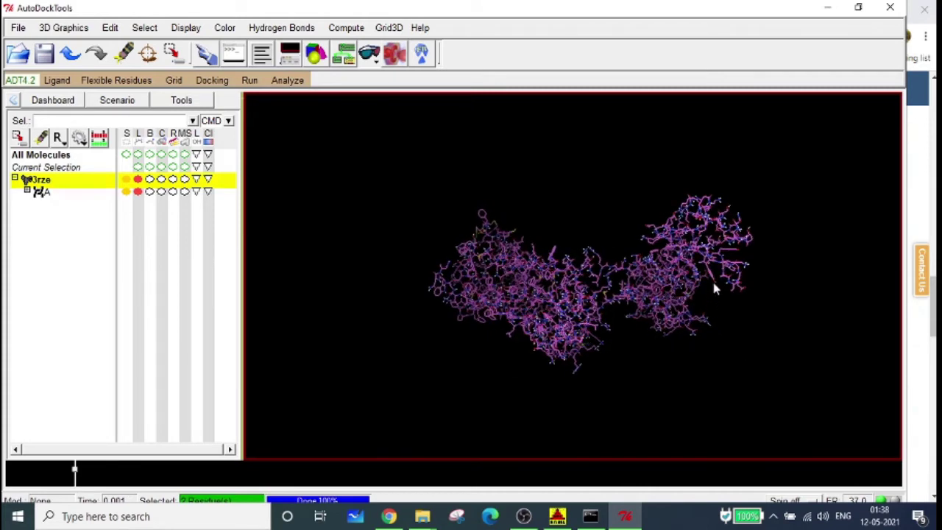
Step: Add Kollman charges to the 3rze protein and dismiss the total charge report
{"action": "left_click", "coordinate": [111, 28]}
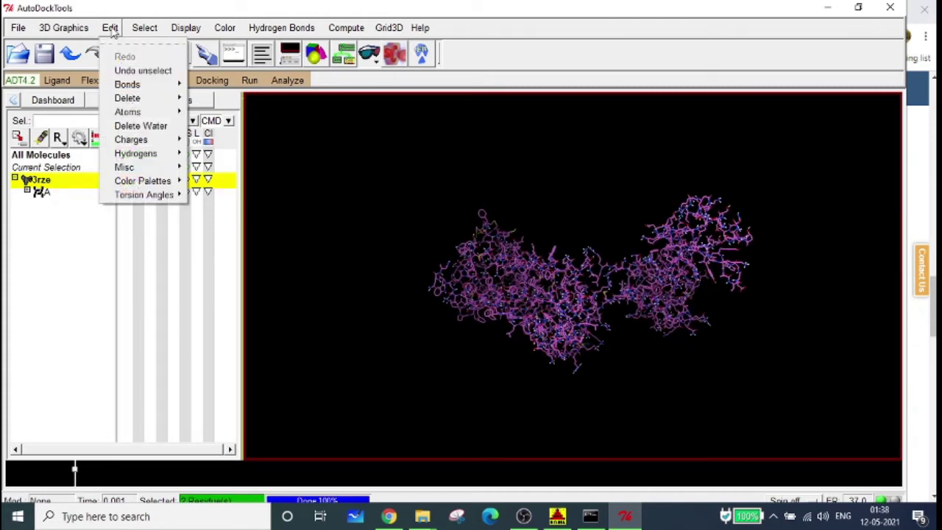
{"action": "mouse_move", "coordinate": [138, 145]}
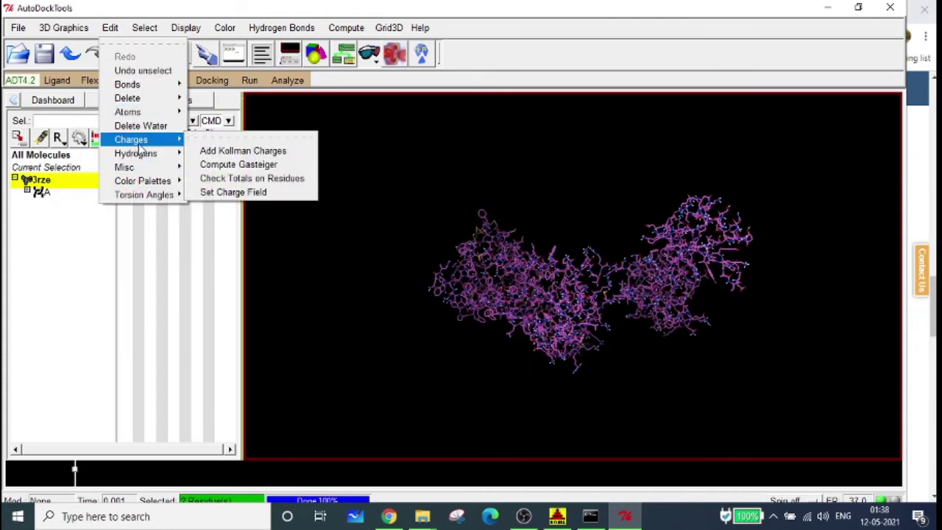
{"action": "left_click", "coordinate": [217, 151]}
{"action": "left_click", "coordinate": [111, 28]}
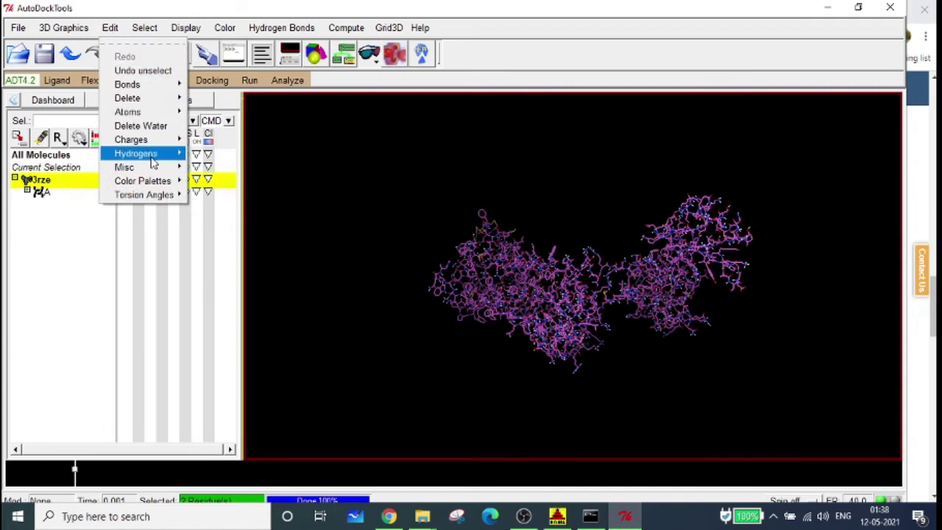
{"action": "mouse_move", "coordinate": [147, 140]}
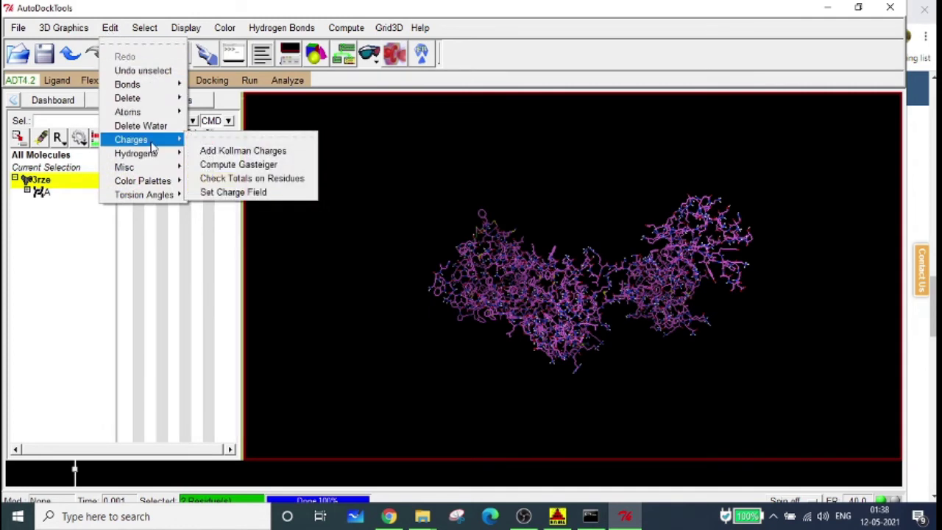
{"action": "left_click", "coordinate": [219, 152]}
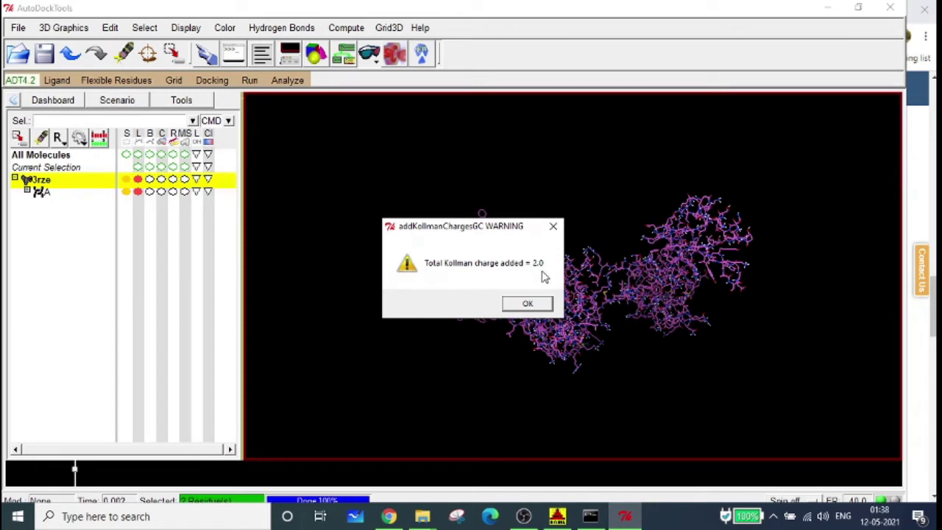
{"action": "left_click", "coordinate": [541, 308]}
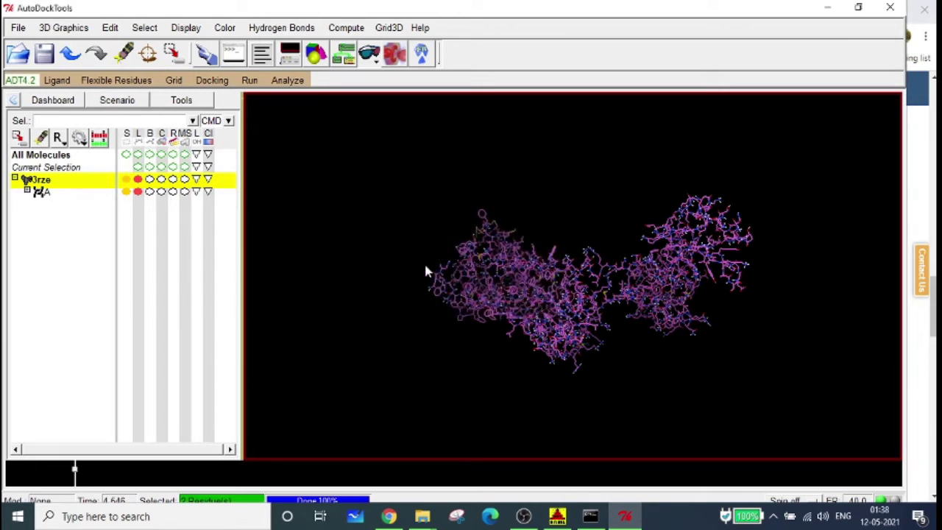
Step: Check the charge totals on the residues of 3rze for non-integral charges
{"action": "left_click", "coordinate": [110, 29]}
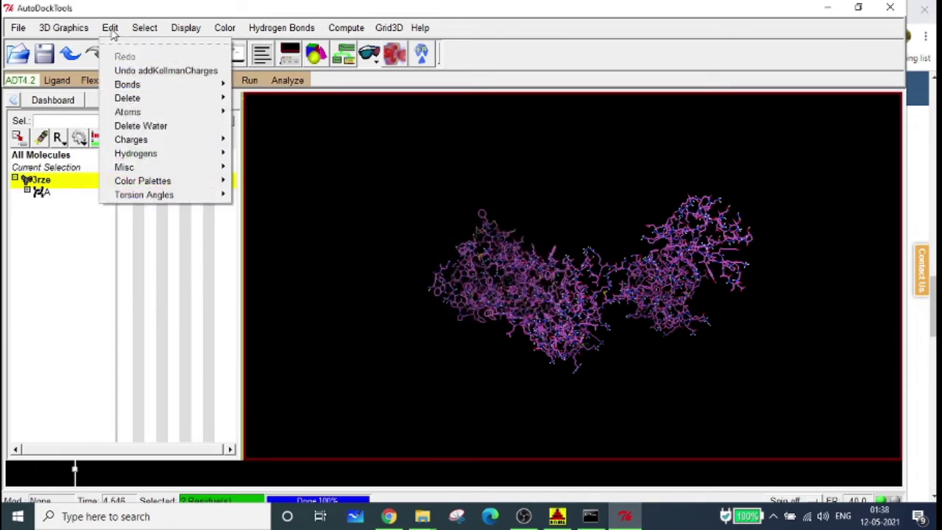
{"action": "mouse_move", "coordinate": [146, 144]}
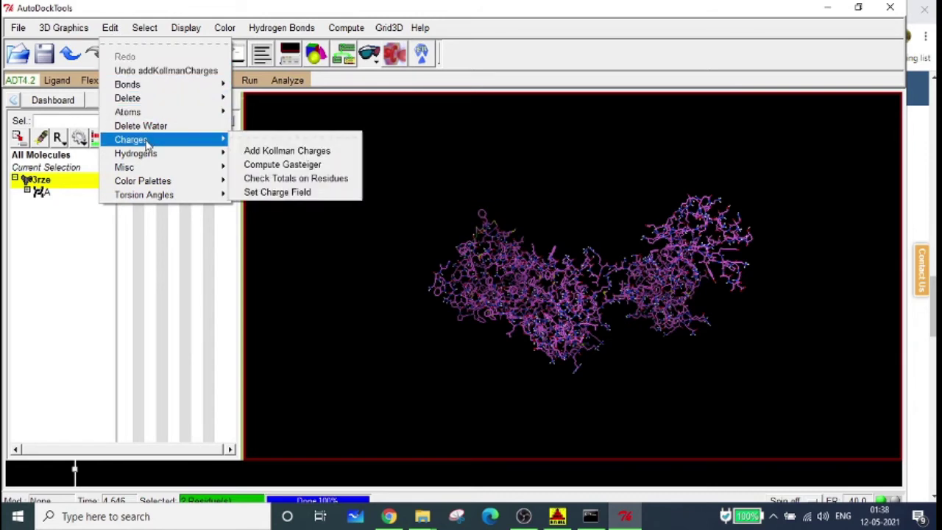
{"action": "left_click", "coordinate": [343, 184]}
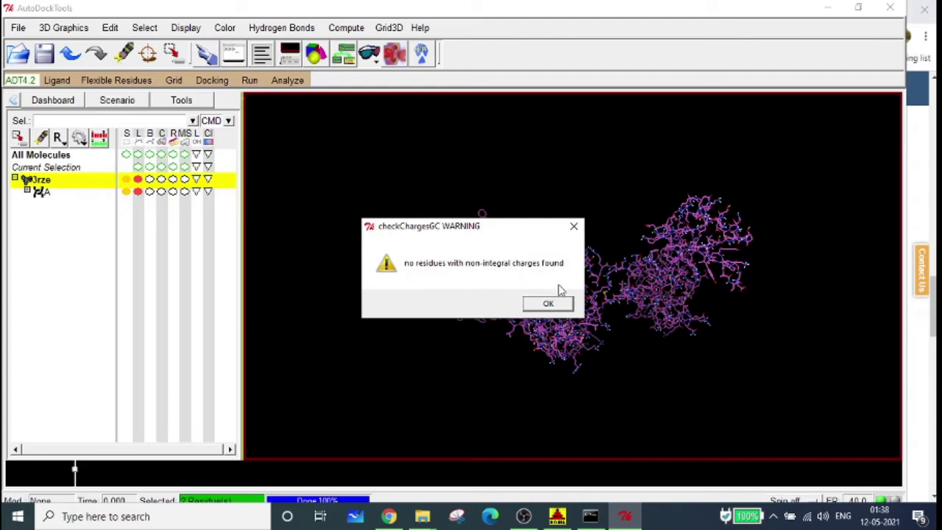
{"action": "left_click", "coordinate": [549, 304]}
{"action": "left_click_drag", "start_coordinate": [563, 312], "coordinate": [625, 316]}
Step: Assign AD4 atom types to the atoms of 3rze
{"action": "left_click", "coordinate": [110, 30]}
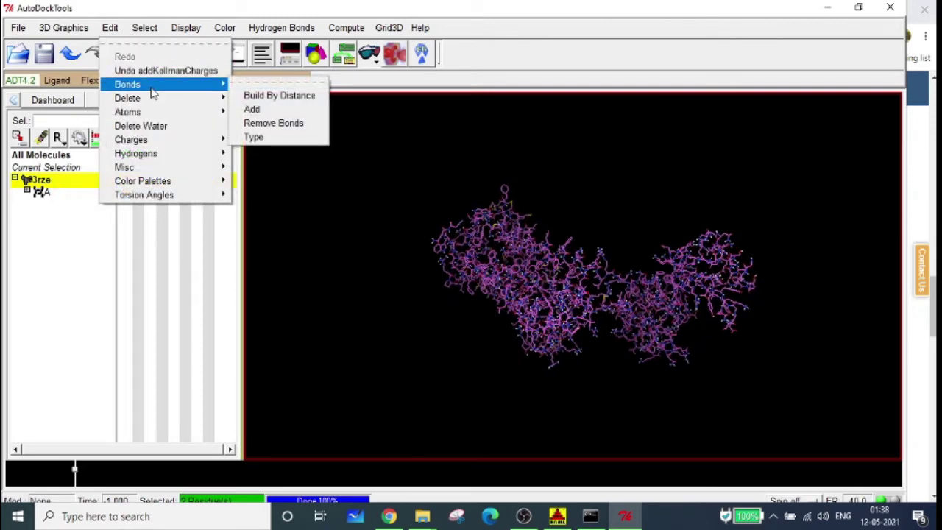
{"action": "mouse_move", "coordinate": [161, 112]}
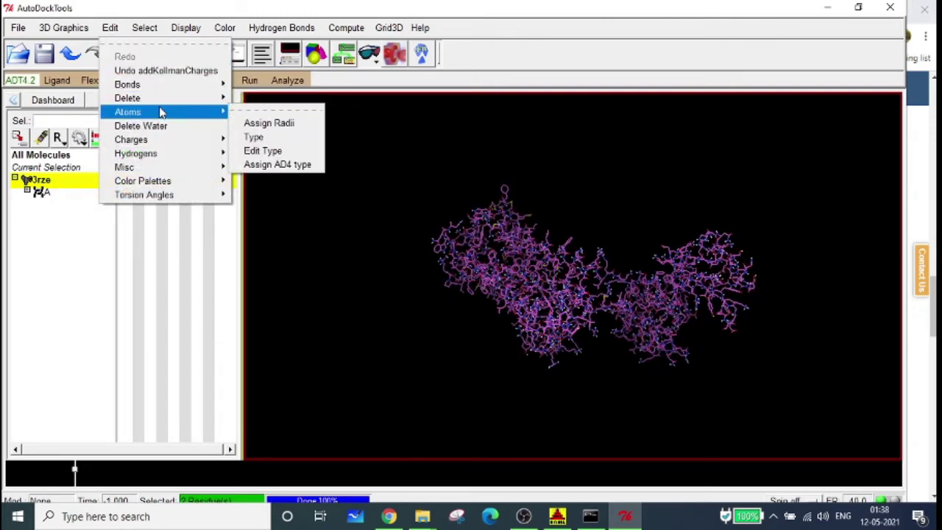
{"action": "left_click", "coordinate": [301, 168]}
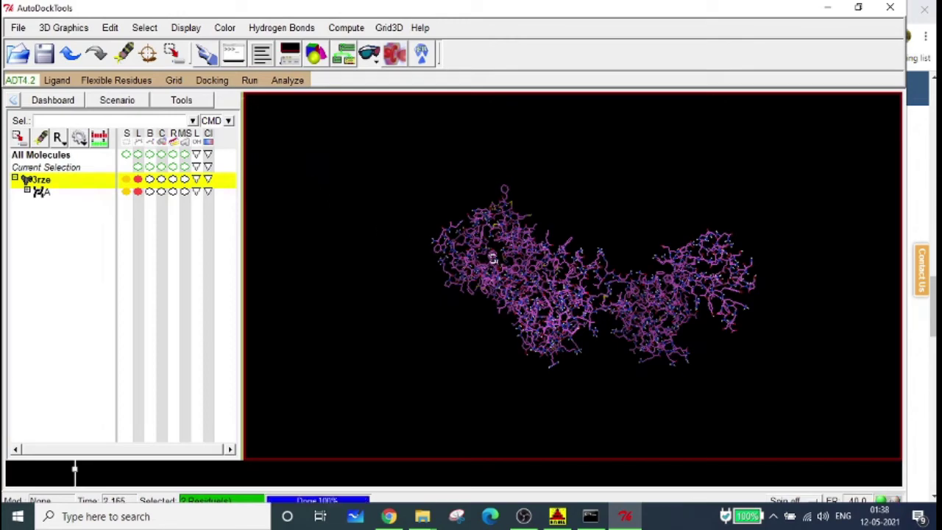
Step: Examine the typed 3rze structure from different angles, looking at both of its large domains
{"action": "left_click_drag", "start_coordinate": [492, 259], "coordinate": [749, 354]}
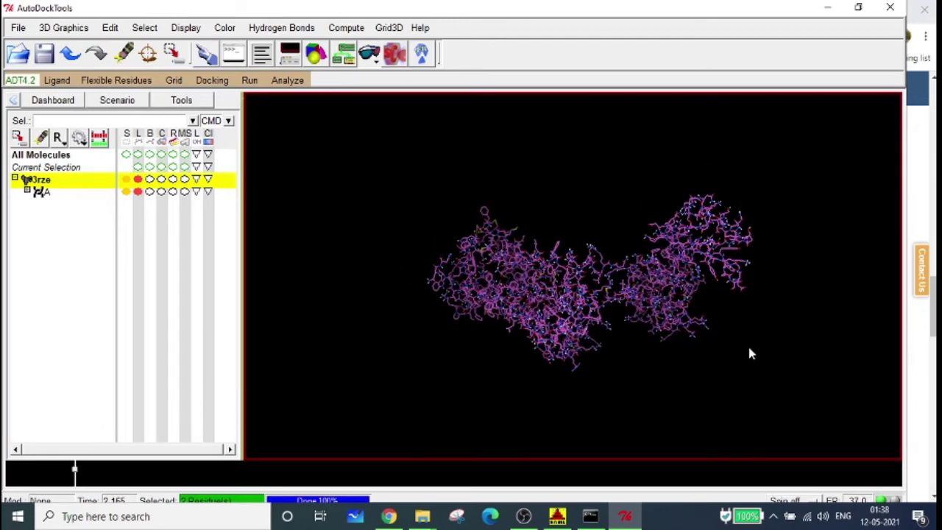
{"action": "left_click_drag", "start_coordinate": [684, 296], "coordinate": [704, 324]}
{"action": "left_click_drag", "start_coordinate": [547, 287], "coordinate": [412, 272]}
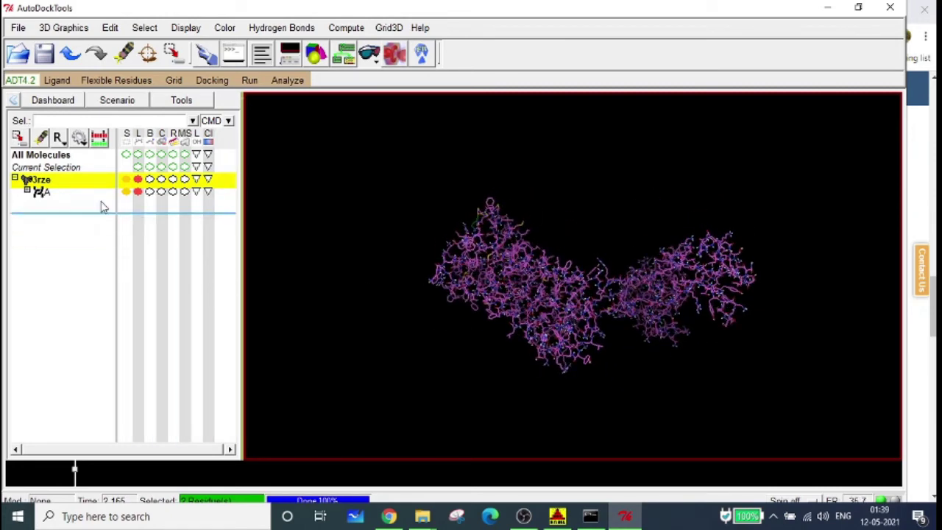
{"action": "left_click_drag", "start_coordinate": [558, 292], "coordinate": [589, 315]}
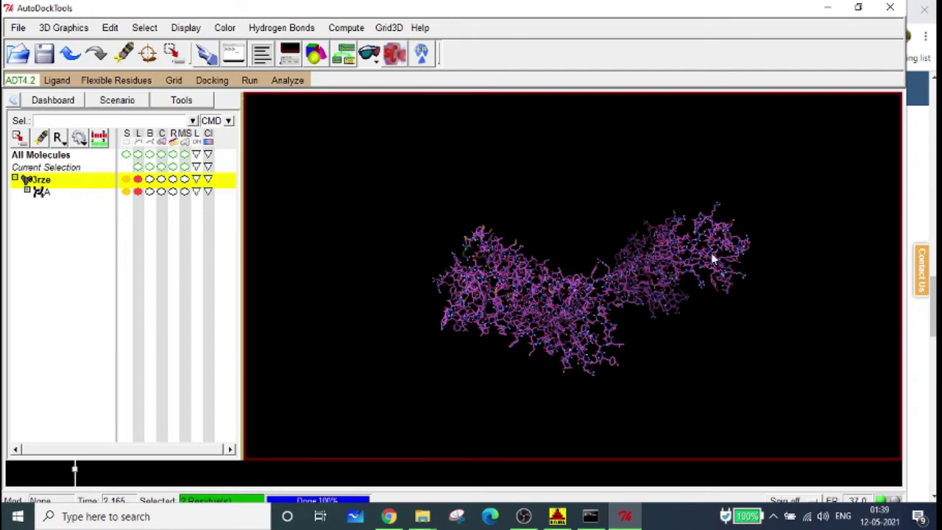
{"action": "left_click_drag", "start_coordinate": [712, 258], "coordinate": [675, 296]}
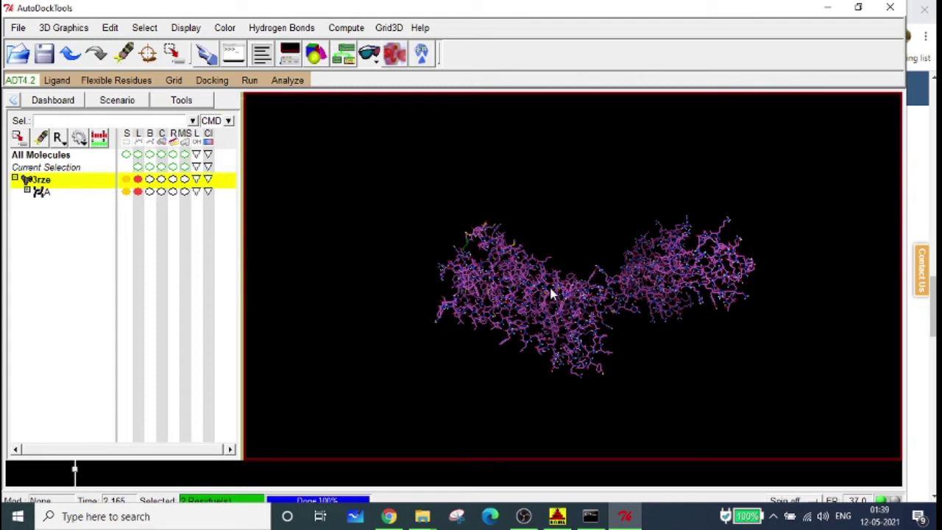
{"action": "left_click_drag", "start_coordinate": [549, 293], "coordinate": [698, 296]}
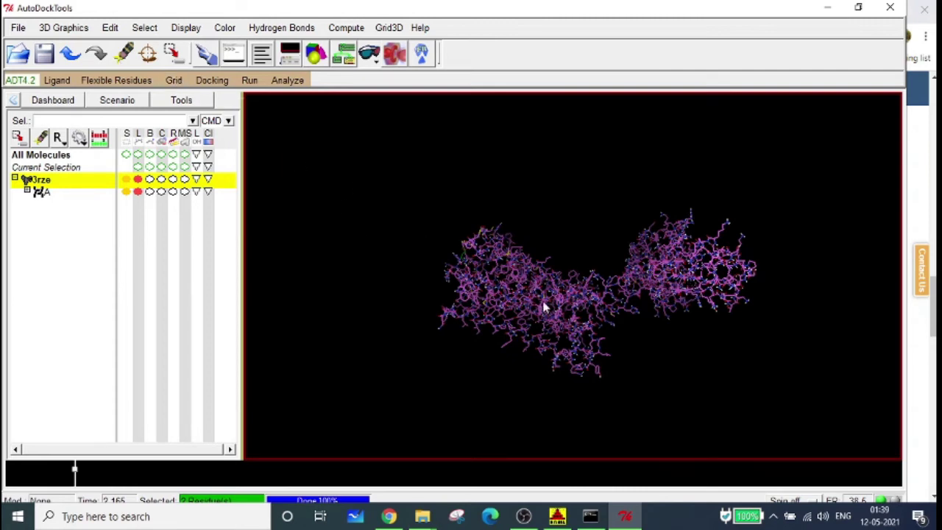
{"action": "left_click_drag", "start_coordinate": [545, 305], "coordinate": [474, 339]}
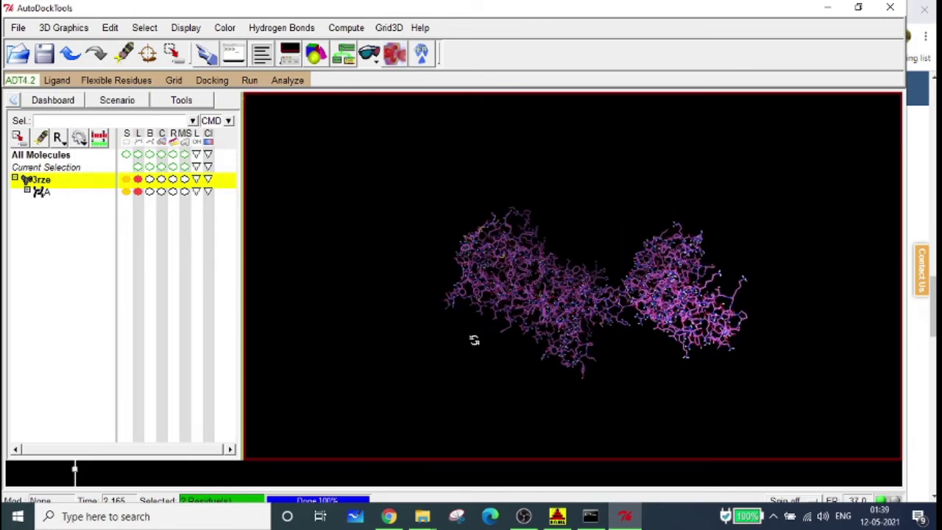
{"action": "left_click_drag", "start_coordinate": [643, 303], "coordinate": [574, 280]}
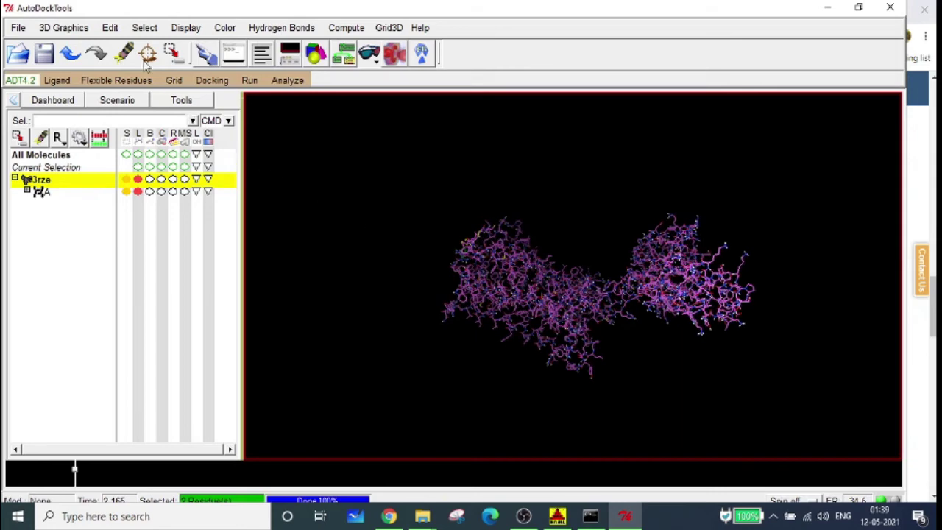
Step: Reapply the AD4 atom type assignment to the 3rze structure
{"action": "left_click", "coordinate": [110, 27]}
{"action": "mouse_move", "coordinate": [150, 114]}
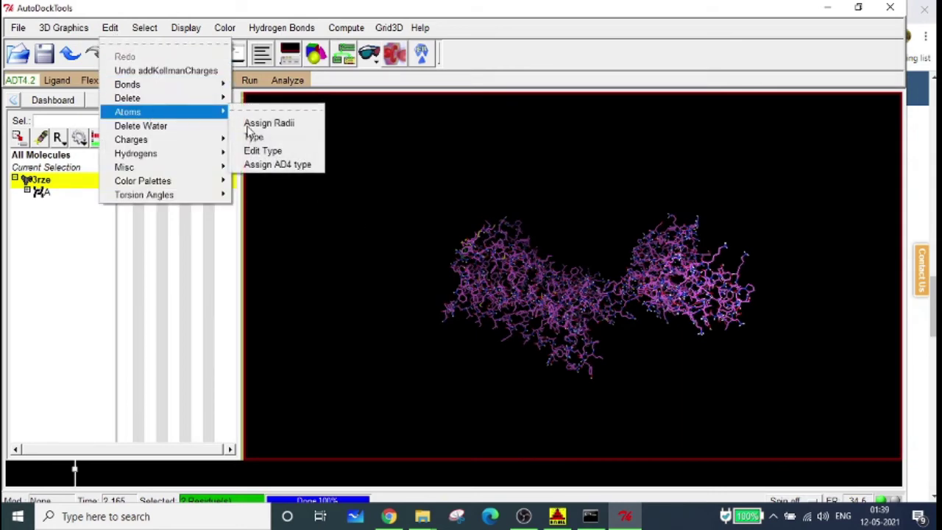
{"action": "left_click", "coordinate": [294, 165]}
{"action": "left_click_drag", "start_coordinate": [717, 318], "coordinate": [708, 271]}
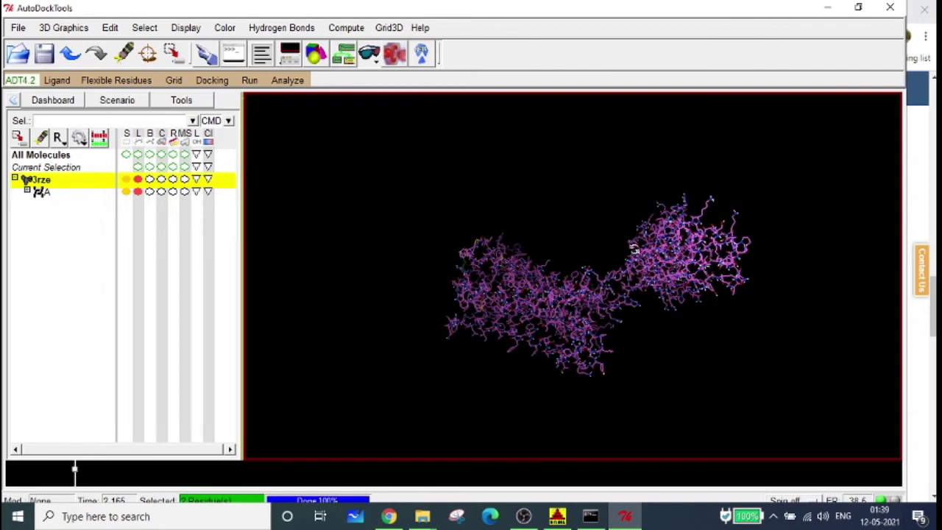
{"action": "left_click_drag", "start_coordinate": [631, 249], "coordinate": [680, 294]}
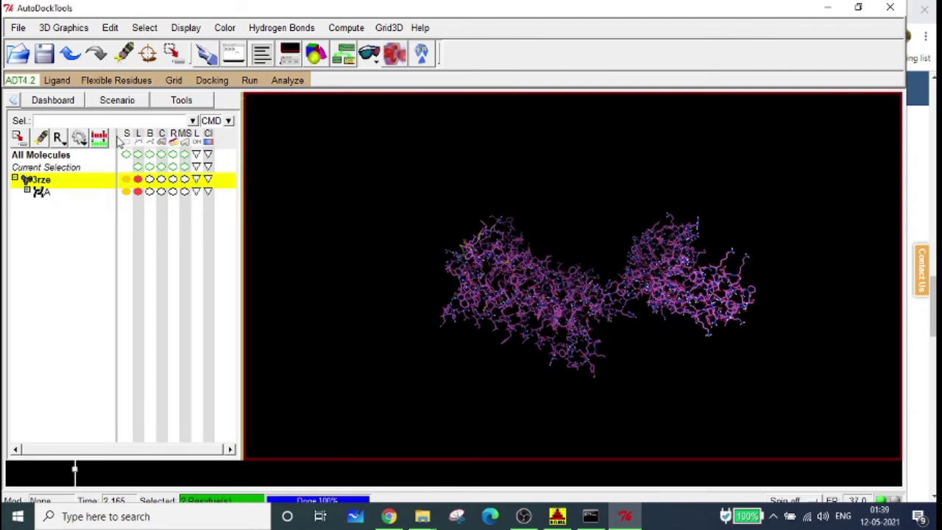
{"action": "left_click", "coordinate": [17, 27]}
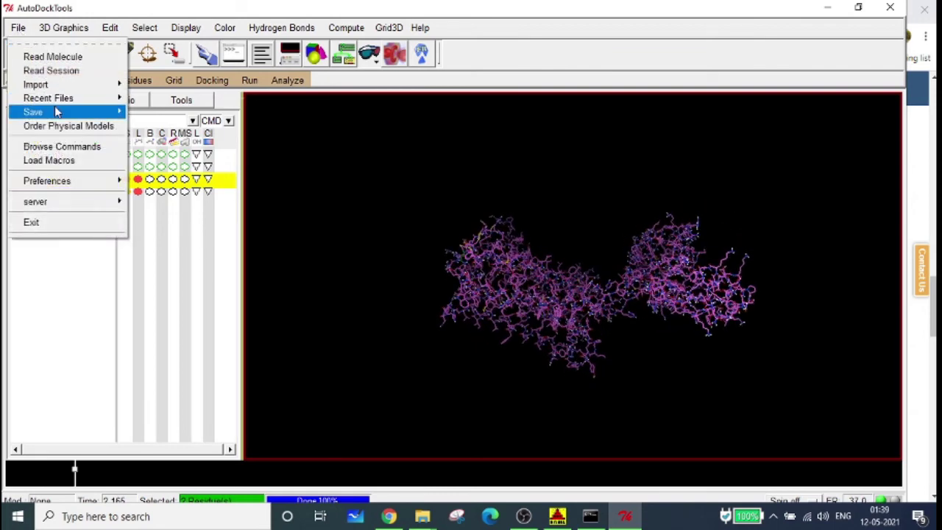
{"action": "mouse_move", "coordinate": [56, 111]}
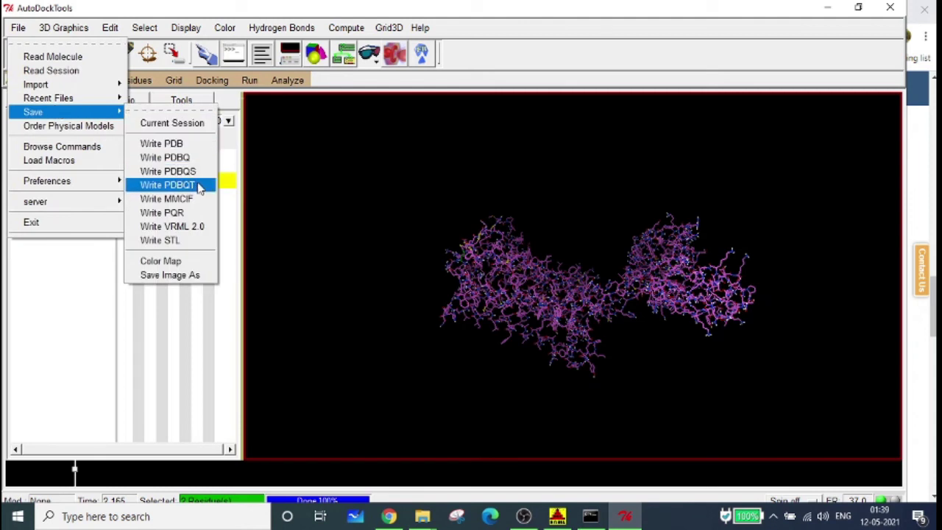
{"action": "left_click", "coordinate": [193, 103]}
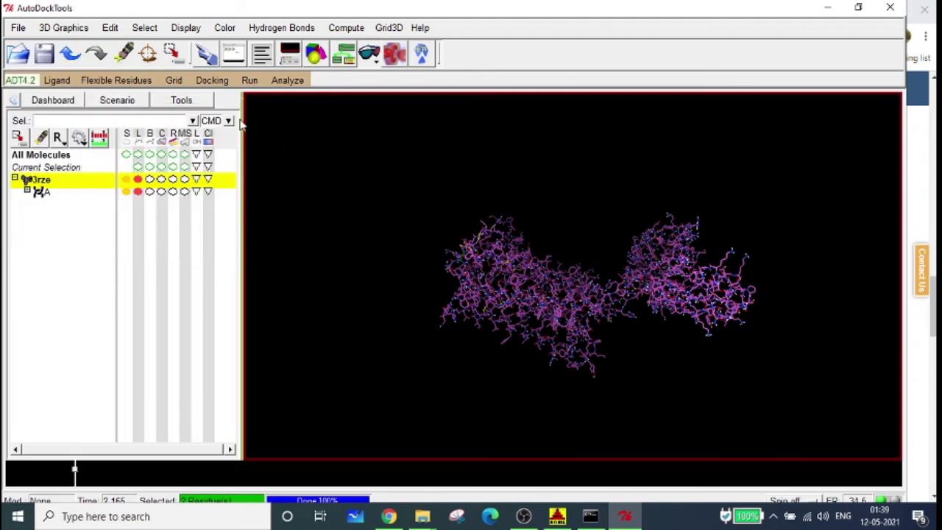
Step: Choose 3rze as the grid macromolecule and save the modified macromolecule as 3rze.pdbqt in the workspace folder
{"action": "left_click", "coordinate": [173, 80]}
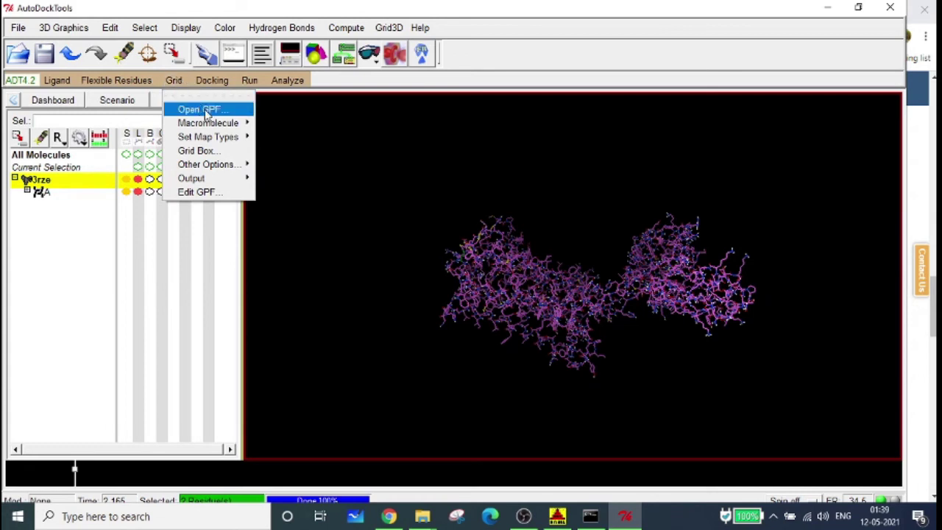
{"action": "mouse_move", "coordinate": [216, 126]}
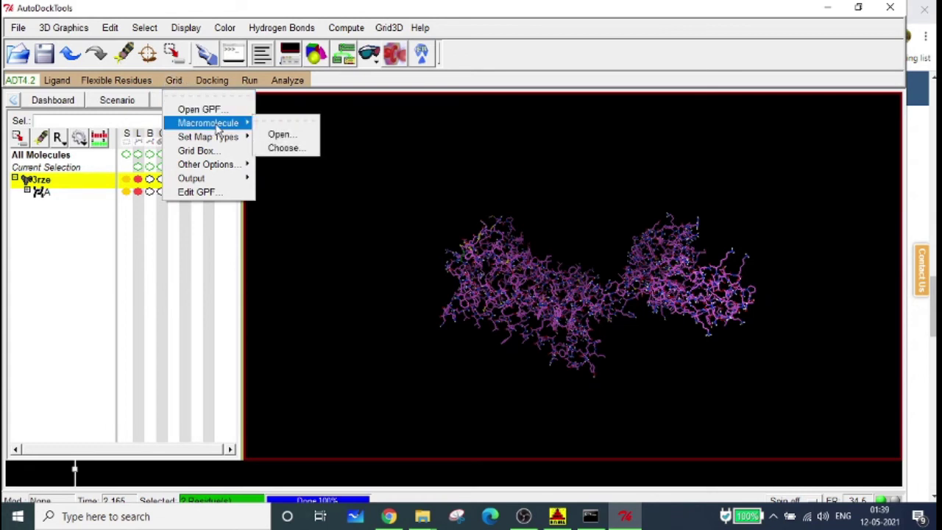
{"action": "left_click", "coordinate": [294, 147]}
{"action": "left_click", "coordinate": [32, 53]}
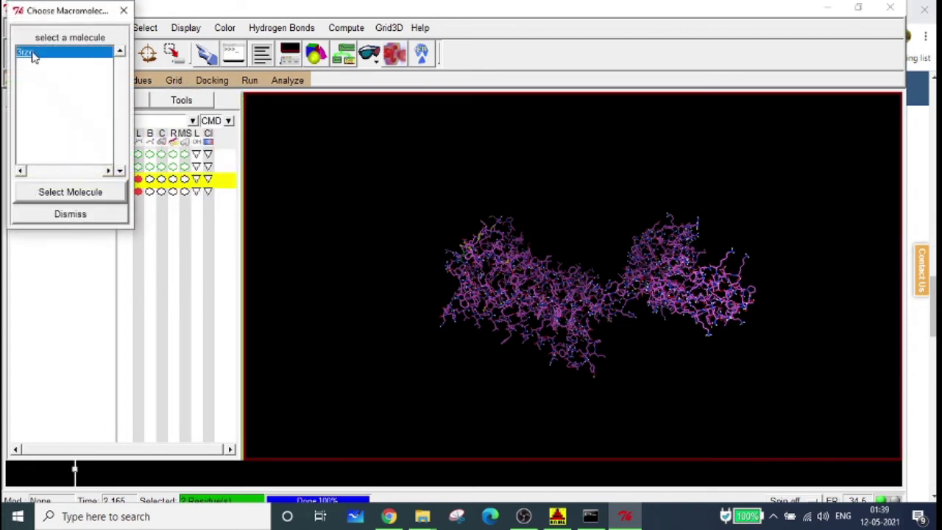
{"action": "left_click", "coordinate": [73, 194]}
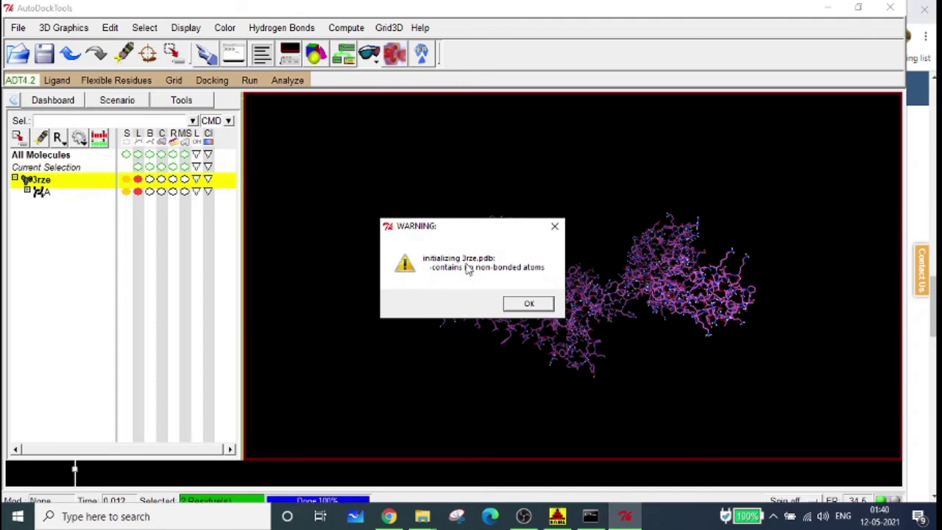
{"action": "left_click", "coordinate": [529, 304]}
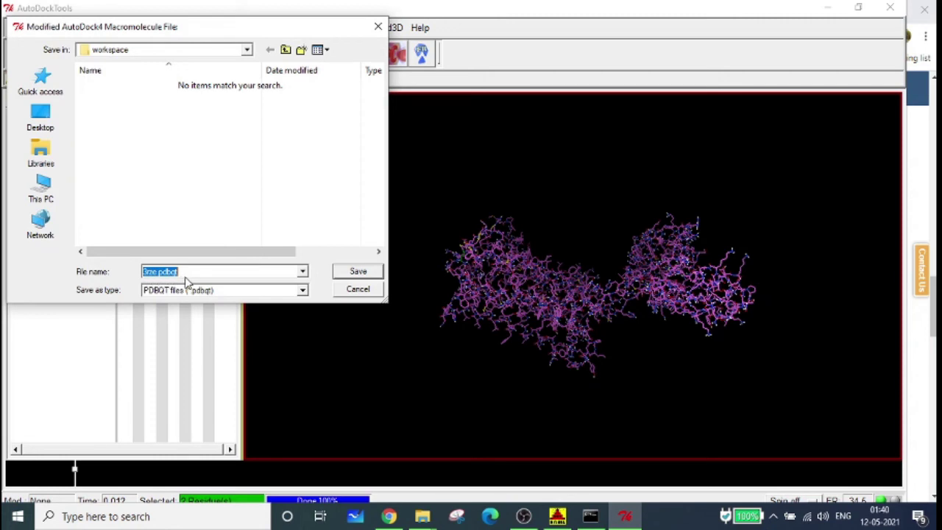
{"action": "left_click", "coordinate": [353, 271]}
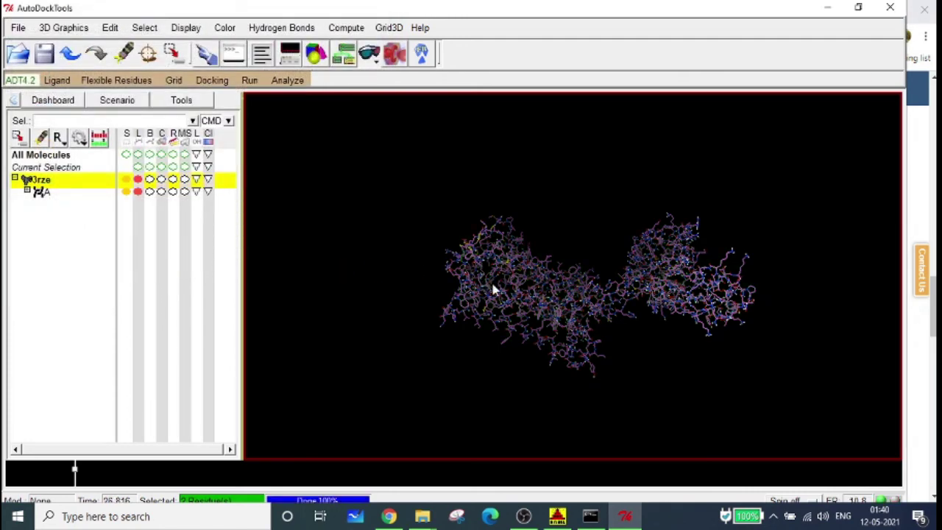
Step: Inspect the prepared macromolecule, then switch to the workspace folder in File Explorer and check for 3rze.pdbqt and the file name extensions setting
{"action": "left_click_drag", "start_coordinate": [509, 280], "coordinate": [746, 310]}
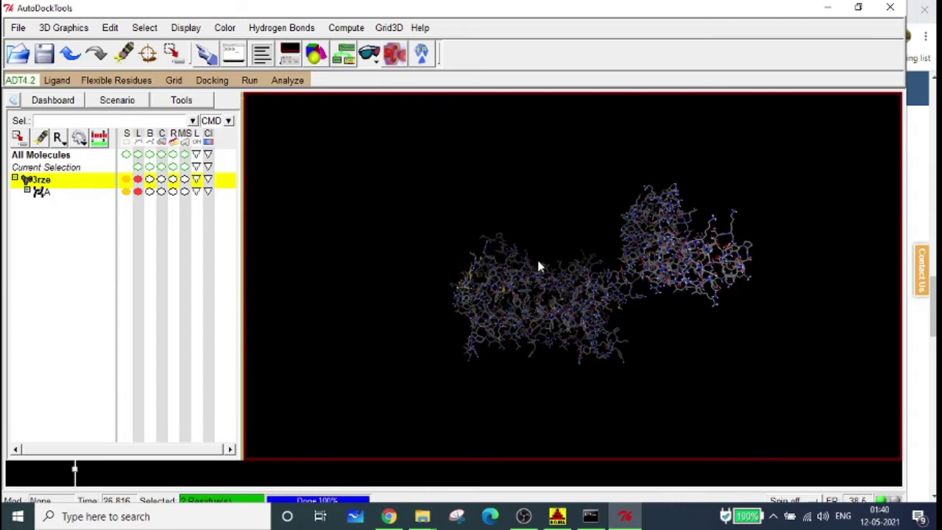
{"action": "left_click_drag", "start_coordinate": [561, 280], "coordinate": [705, 318]}
{"action": "middle_click_drag", "start_coordinate": [591, 282], "coordinate": [690, 262]}
{"action": "mouse_move", "coordinate": [422, 516]}
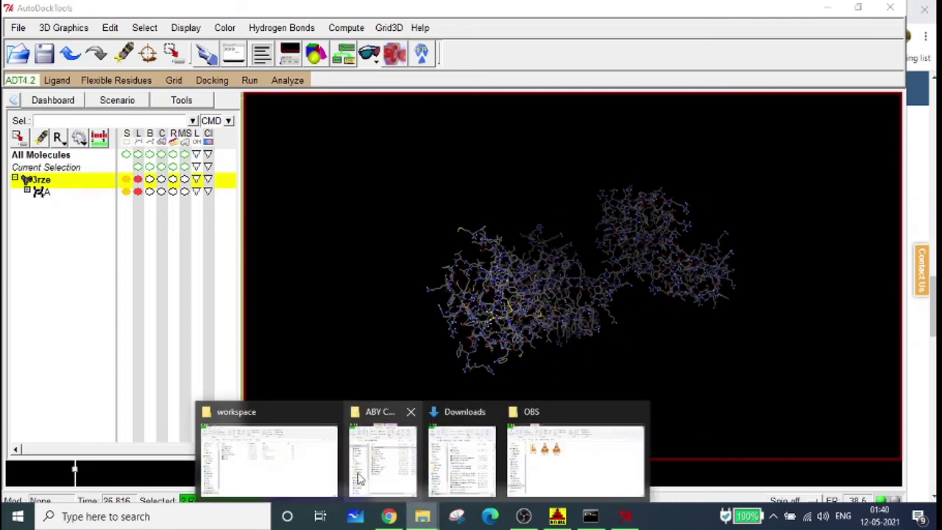
{"action": "left_click", "coordinate": [278, 454]}
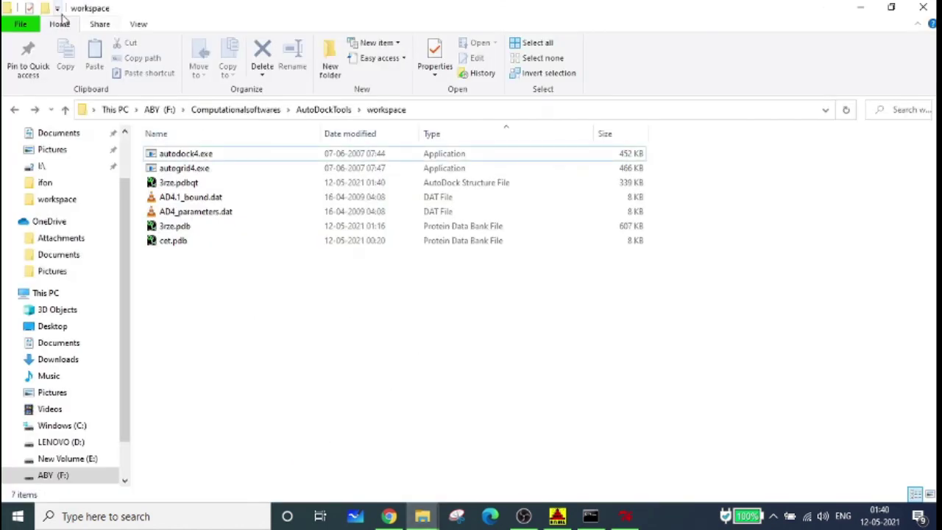
{"action": "left_click", "coordinate": [138, 25]}
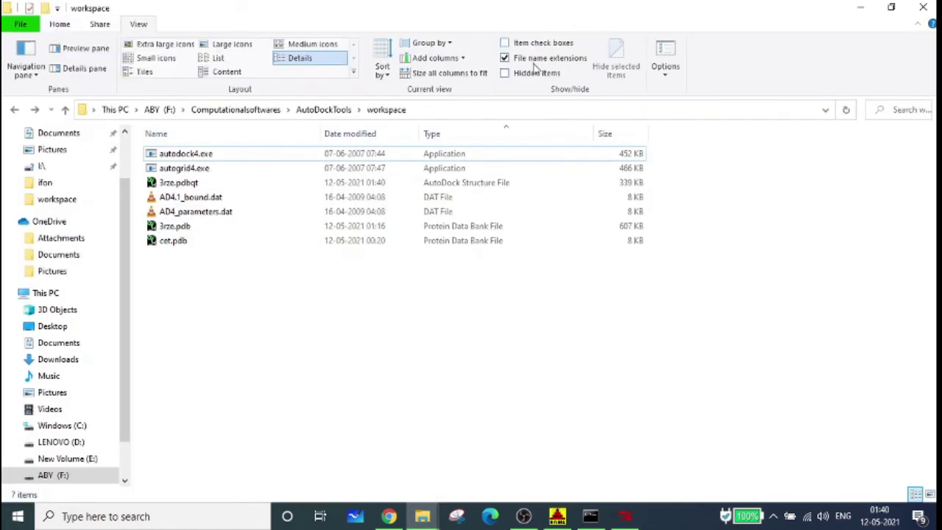